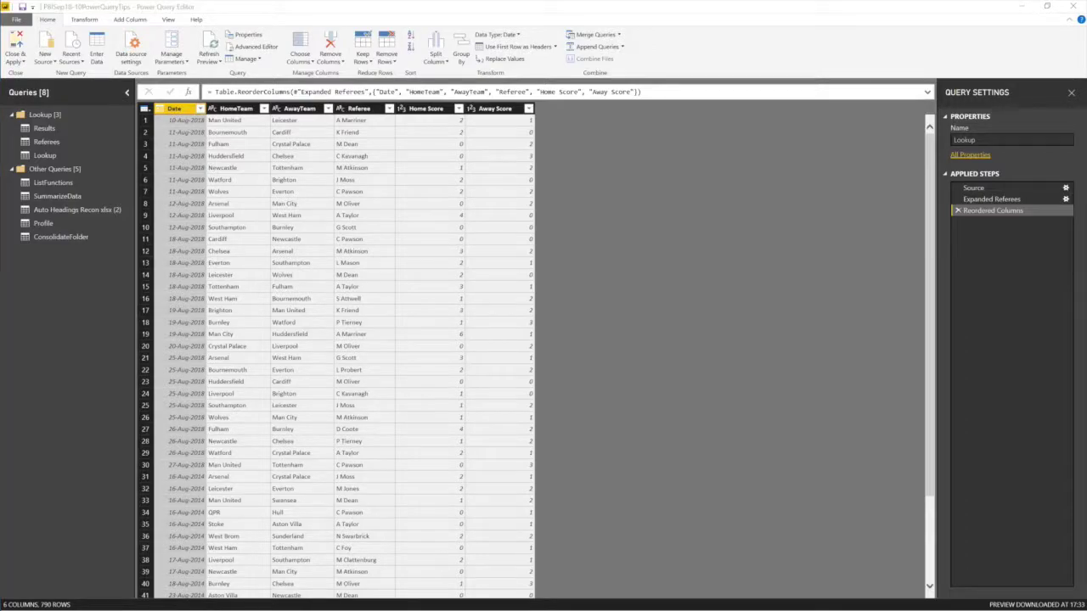
Leave the Power Query Editor and go to report page 7, the flash fill slide.
key(alt+Tab)
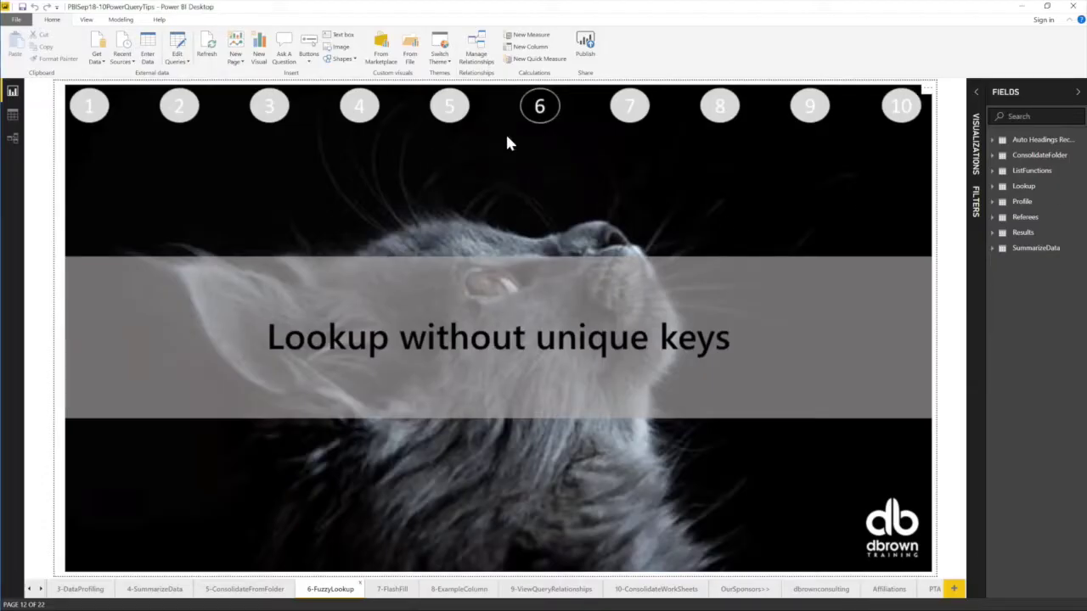
ctrl+click(631, 106)
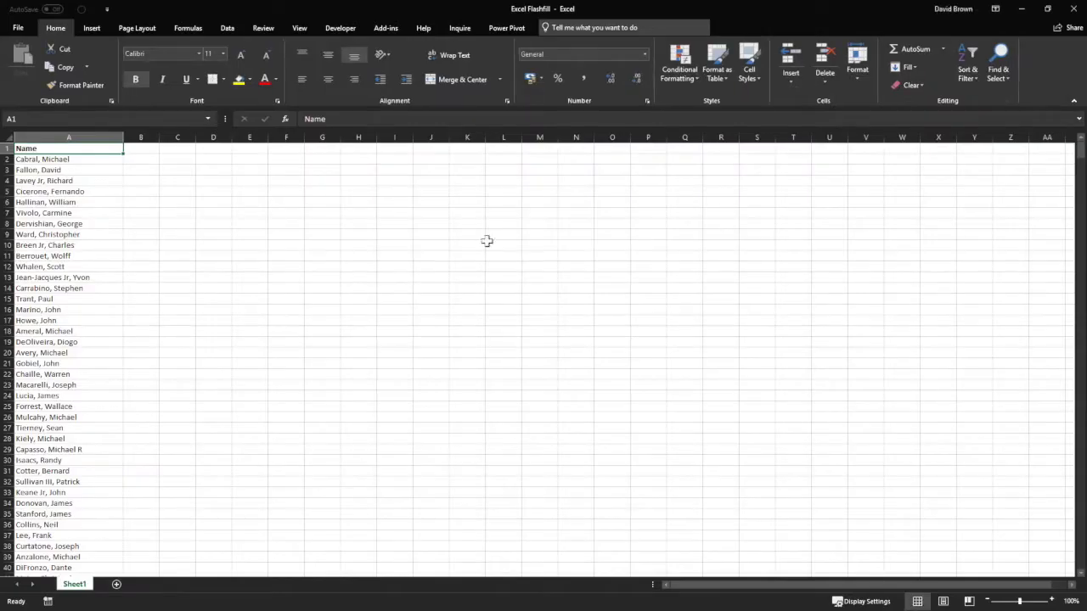
Enter the headings Surname in B1 and First Name in C1, ending on cell B2.
ctrl+scroll(204, 264, up, 6)
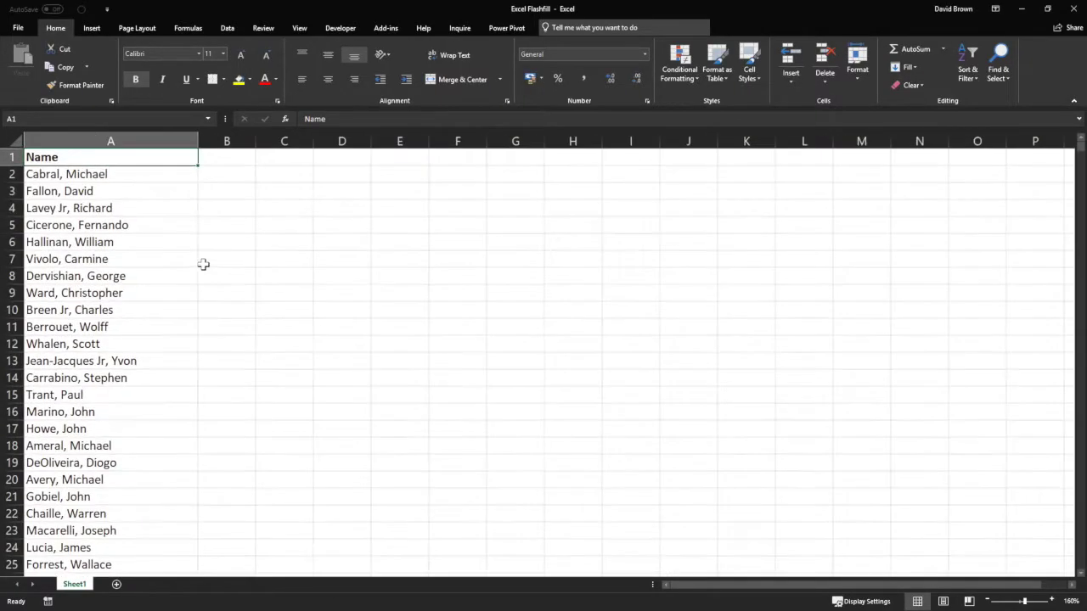
ctrl+scroll(203, 264, up, 1)
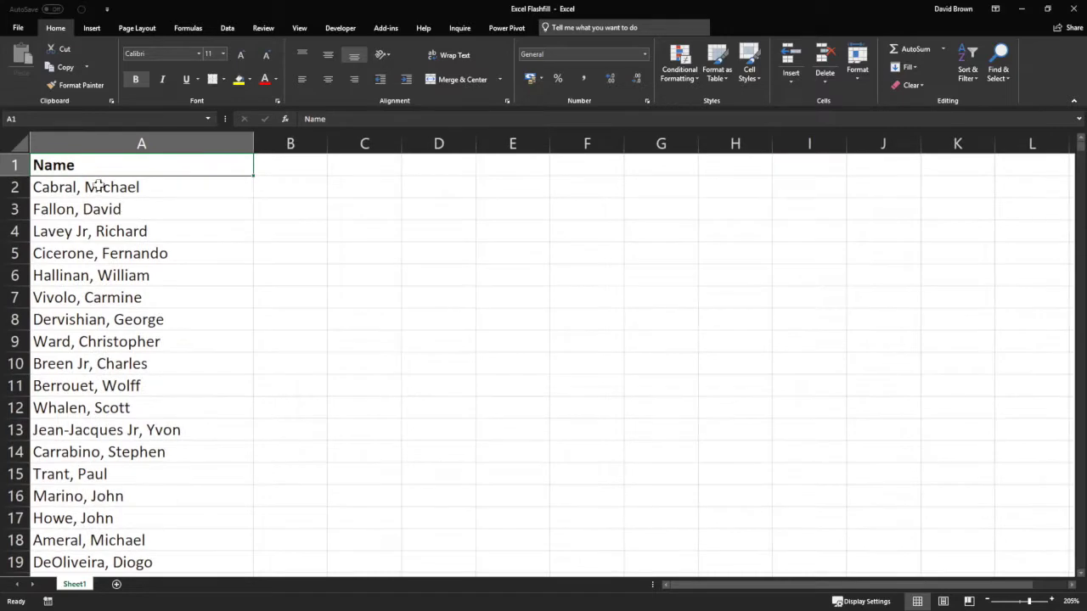
click(280, 163)
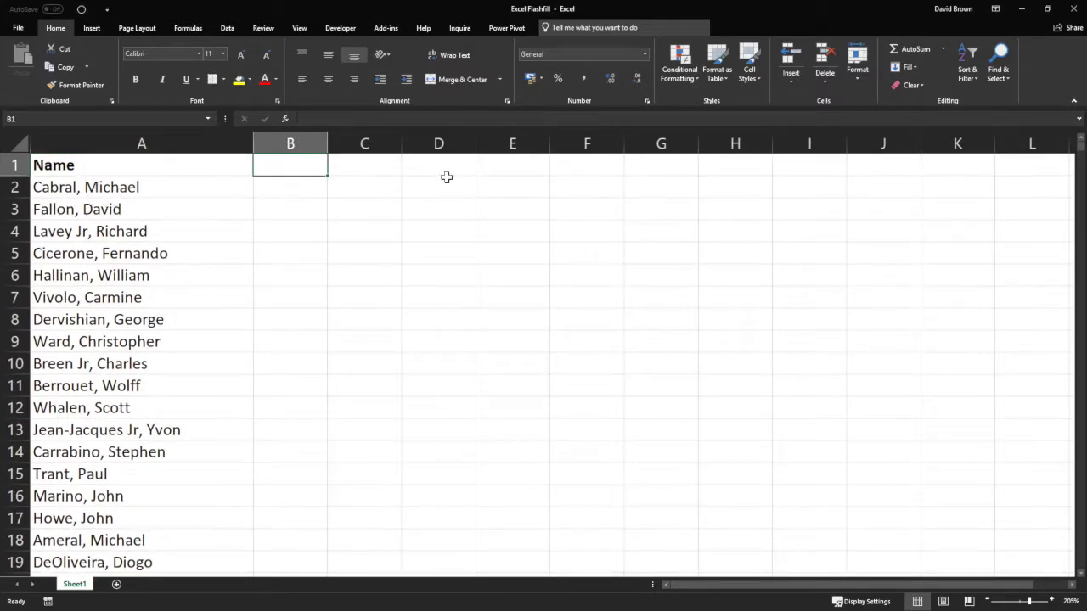
text(Surname)
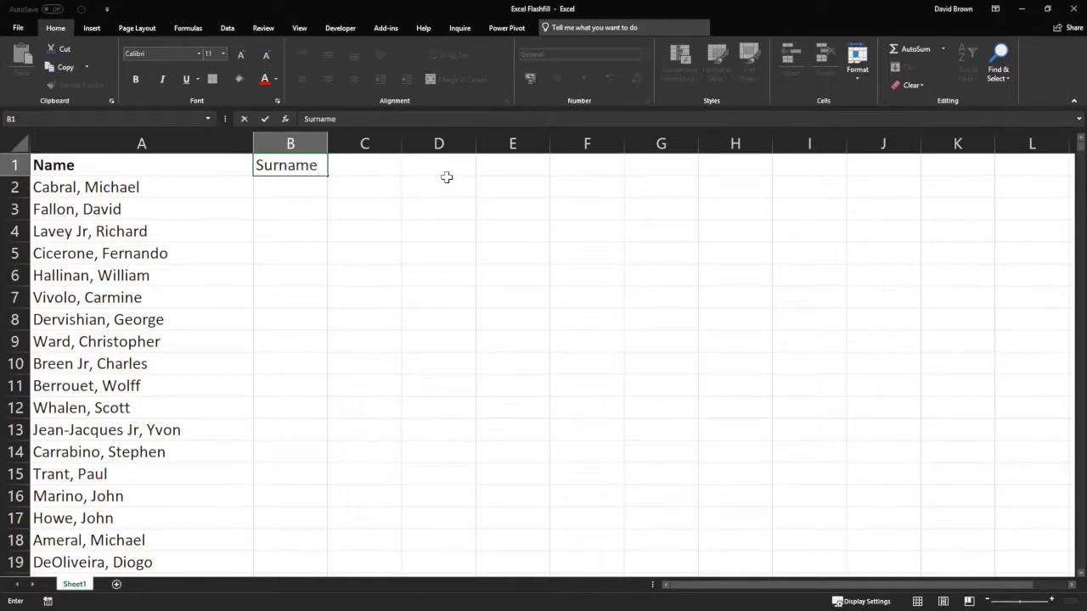
key(Return)
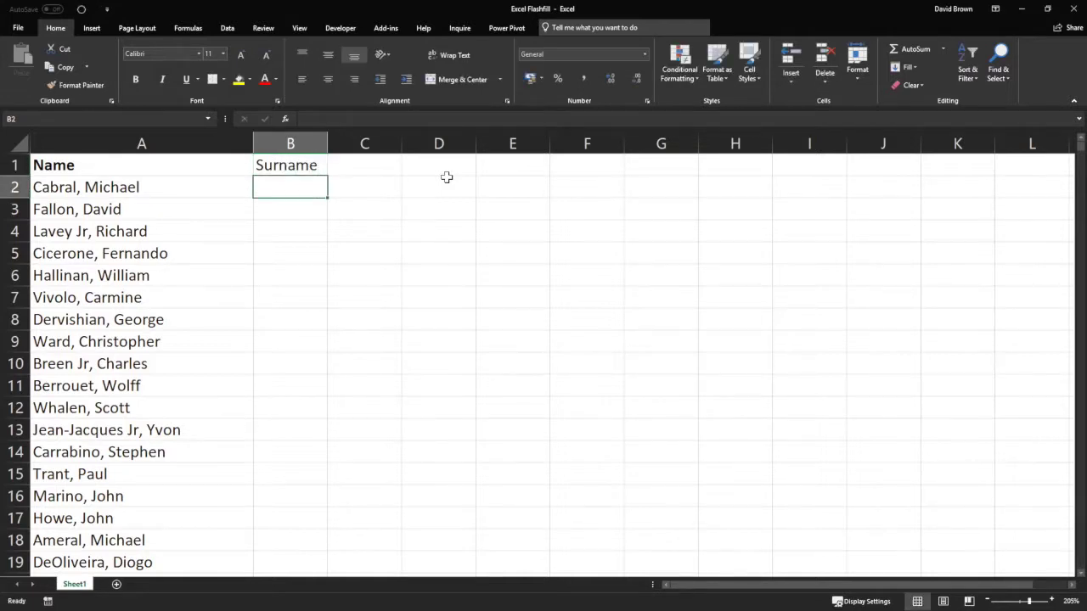
key(Up)
key(Right)
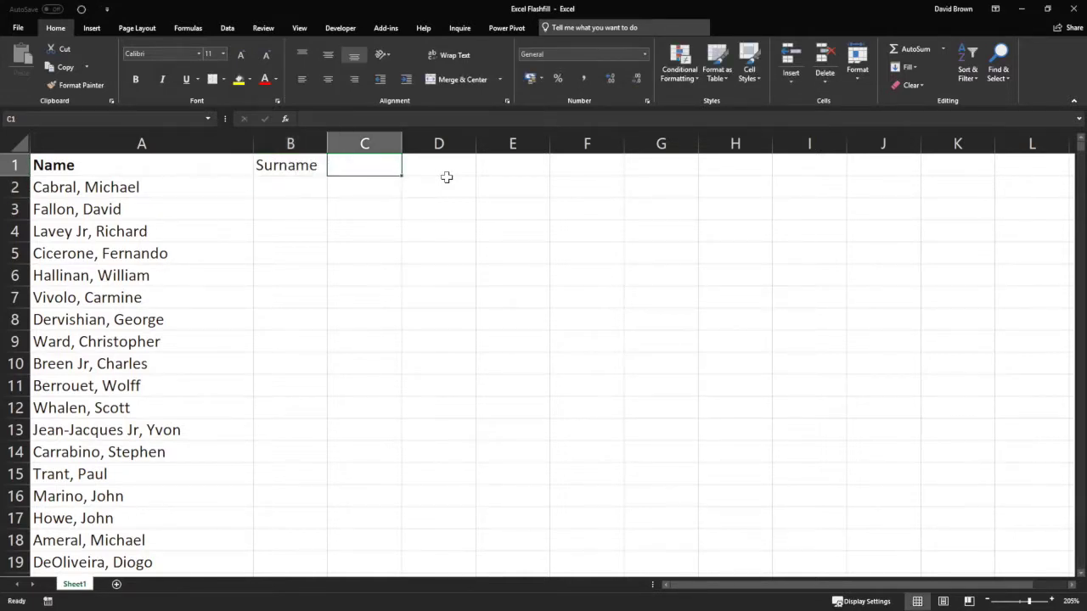
text(First Name)
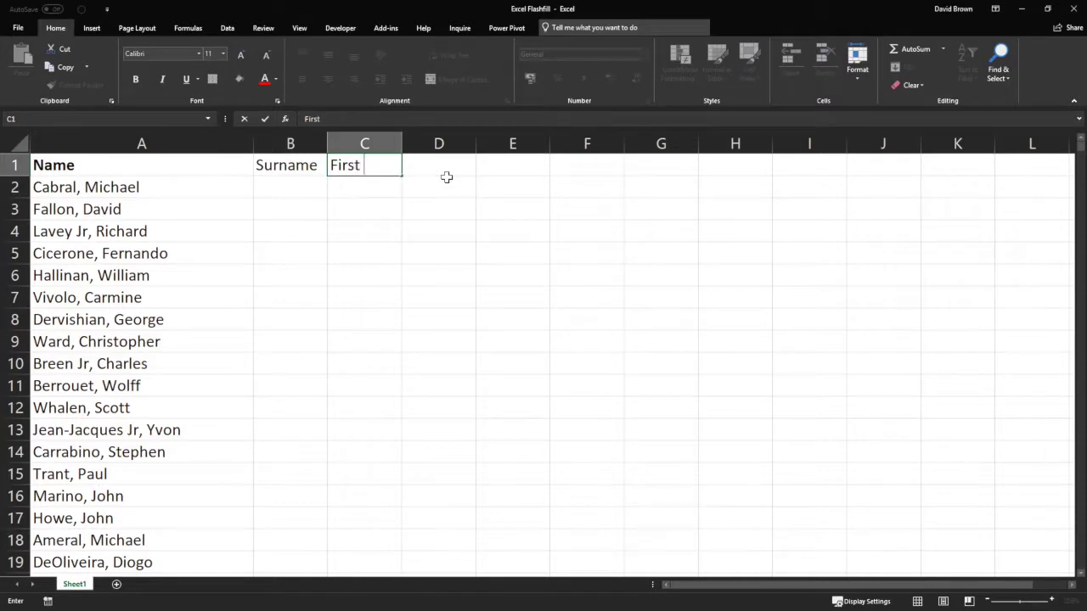
key(Return)
key(Left)
key(Left)
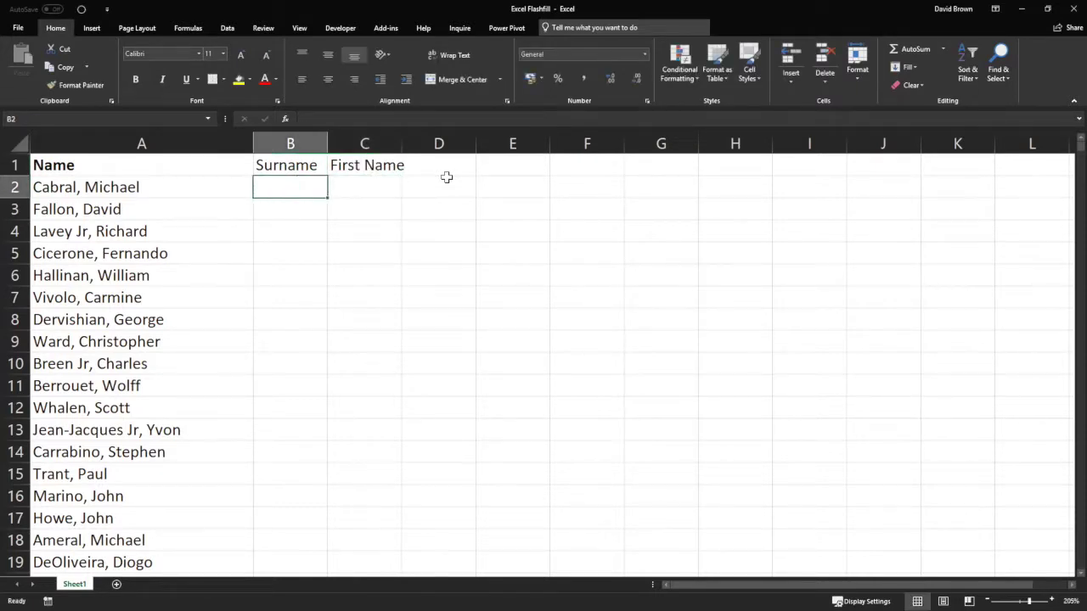
key(Right)
Enter =SEARCH(",",A2) in B2 to find the comma position in the name.
text(=)
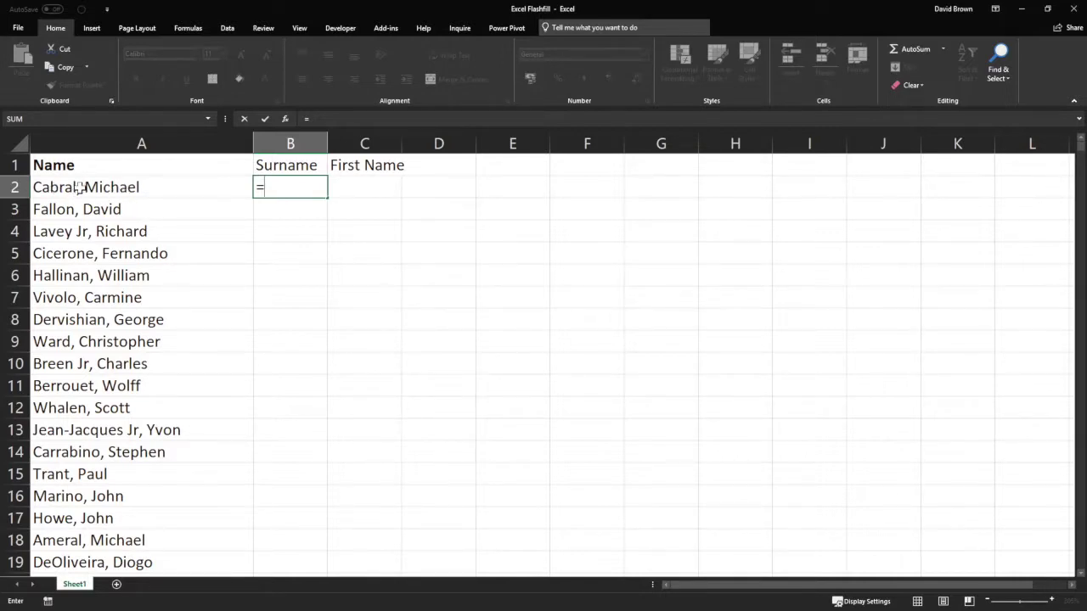
text(search)
key(Tab)
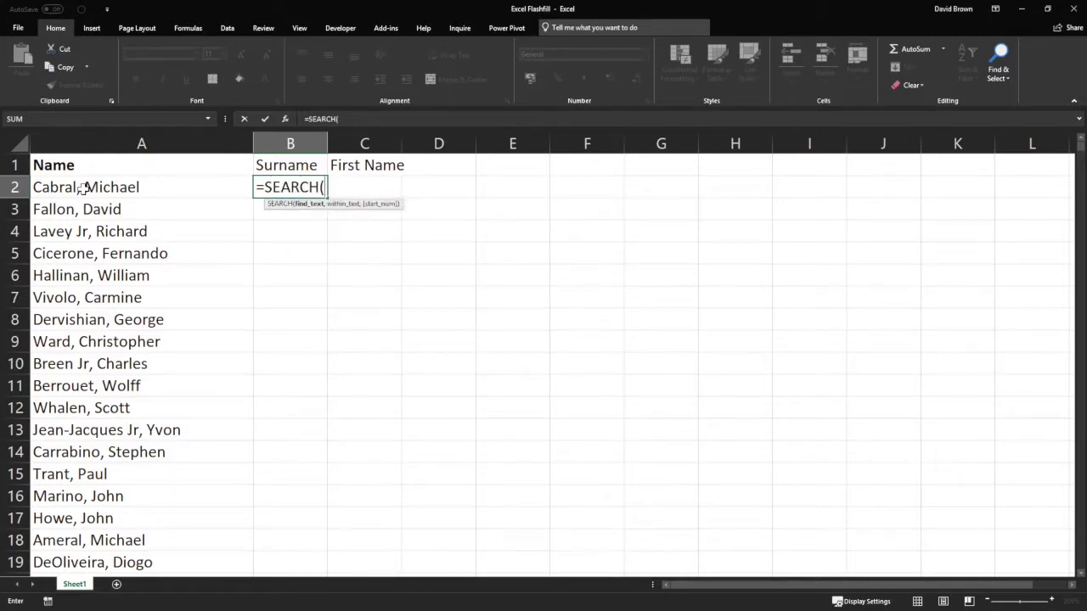
text(",",)
click(83, 188)
text())
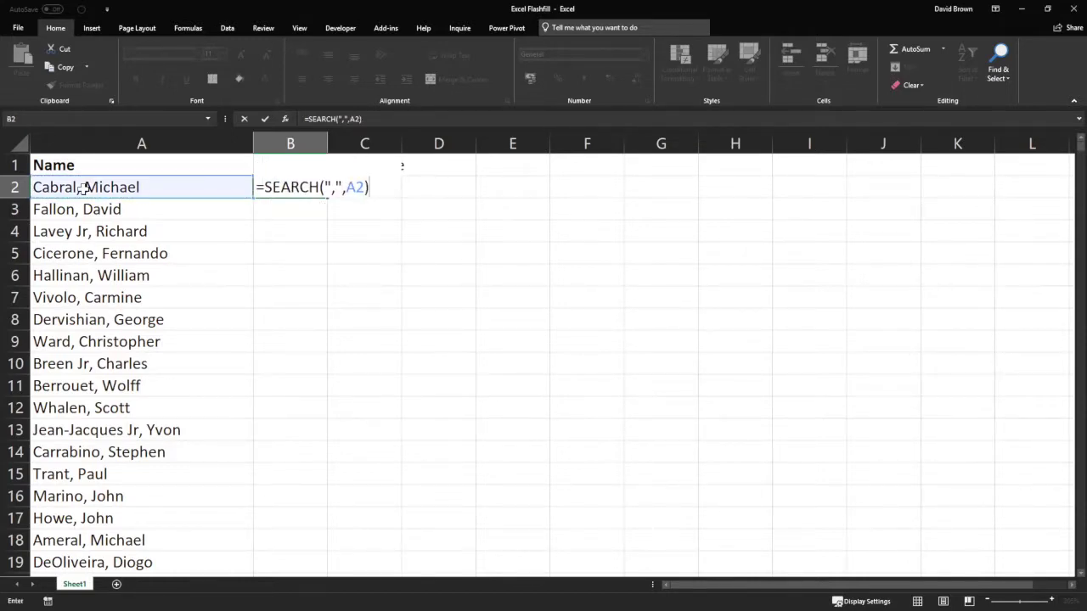
key(Return)
key(Up)
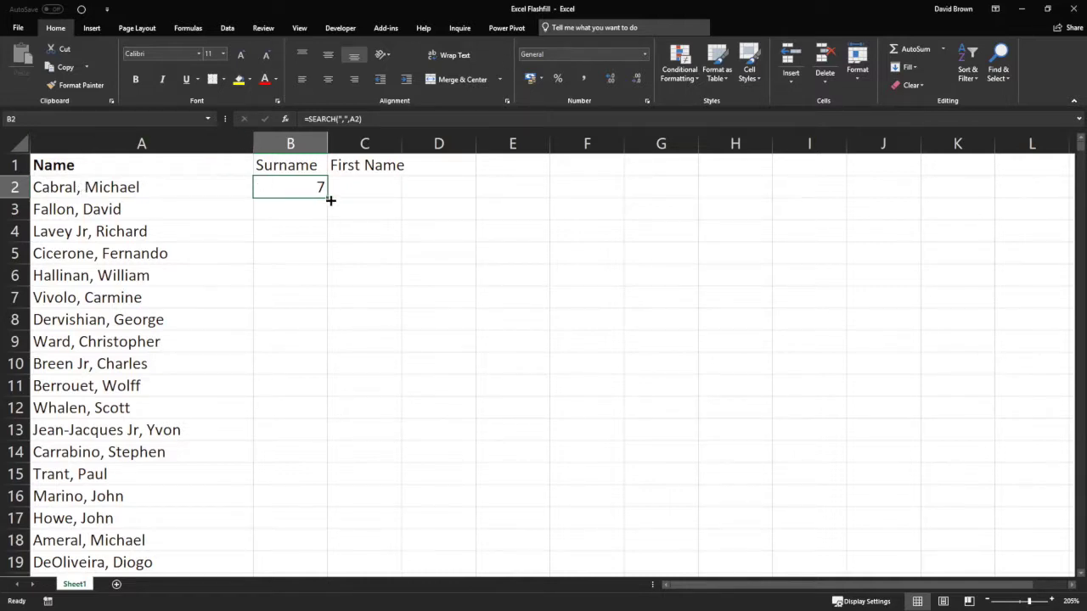
Fill the comma-position formula down through B9, review the results, and reopen B2.
drag(327, 197, 281, 268)
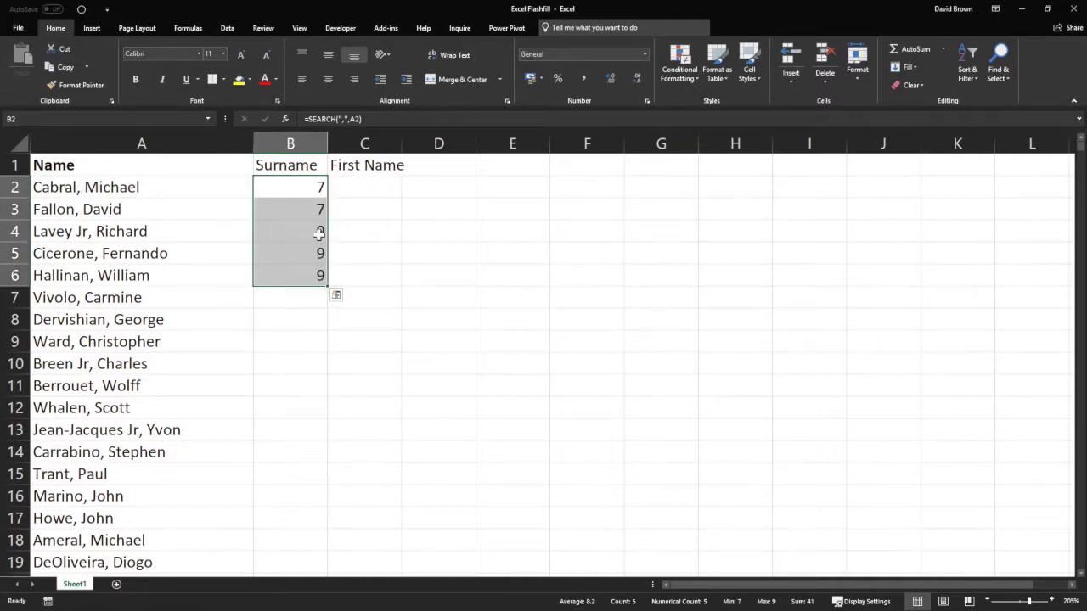
click(289, 275)
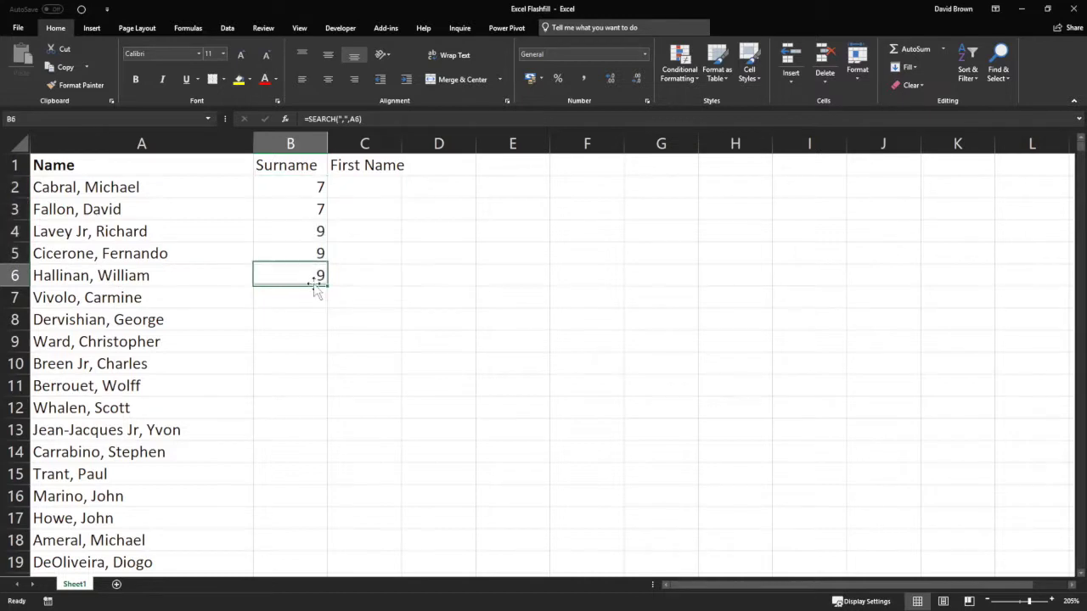
drag(328, 286, 326, 304)
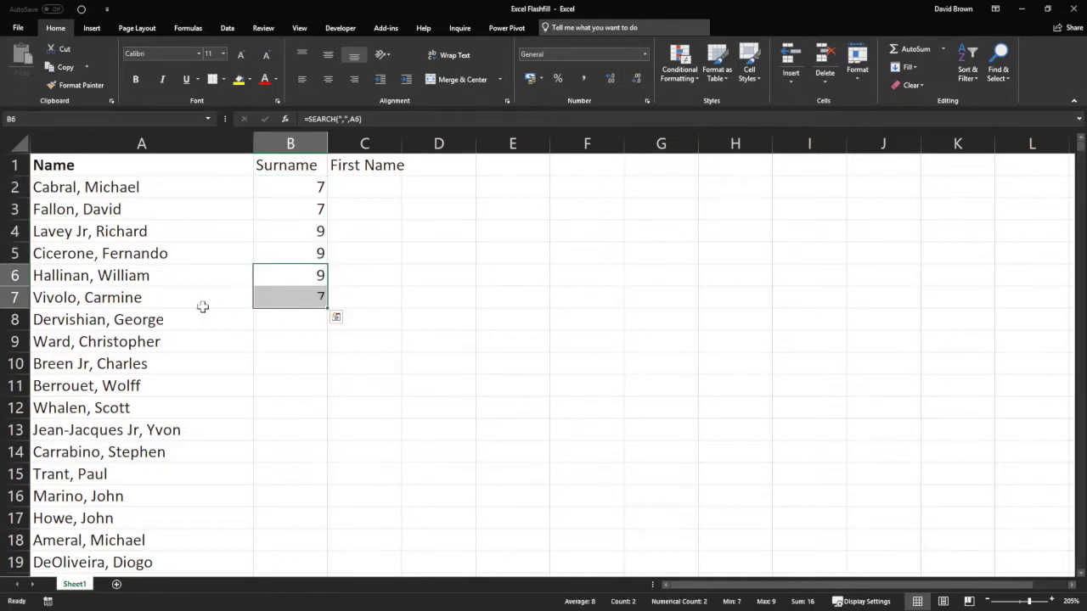
click(299, 297)
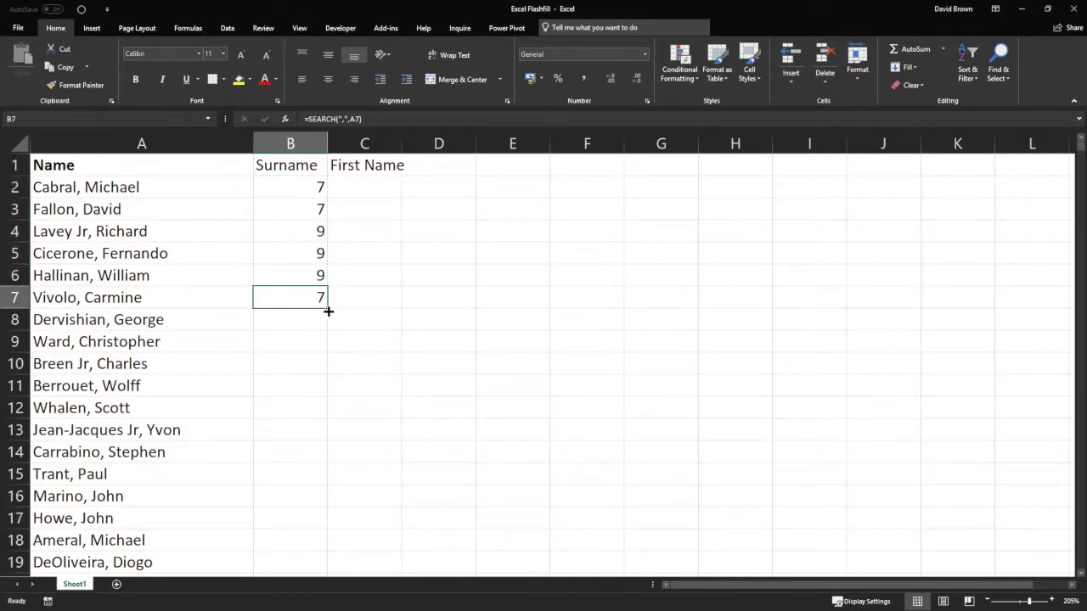
drag(326, 309, 311, 339)
click(310, 327)
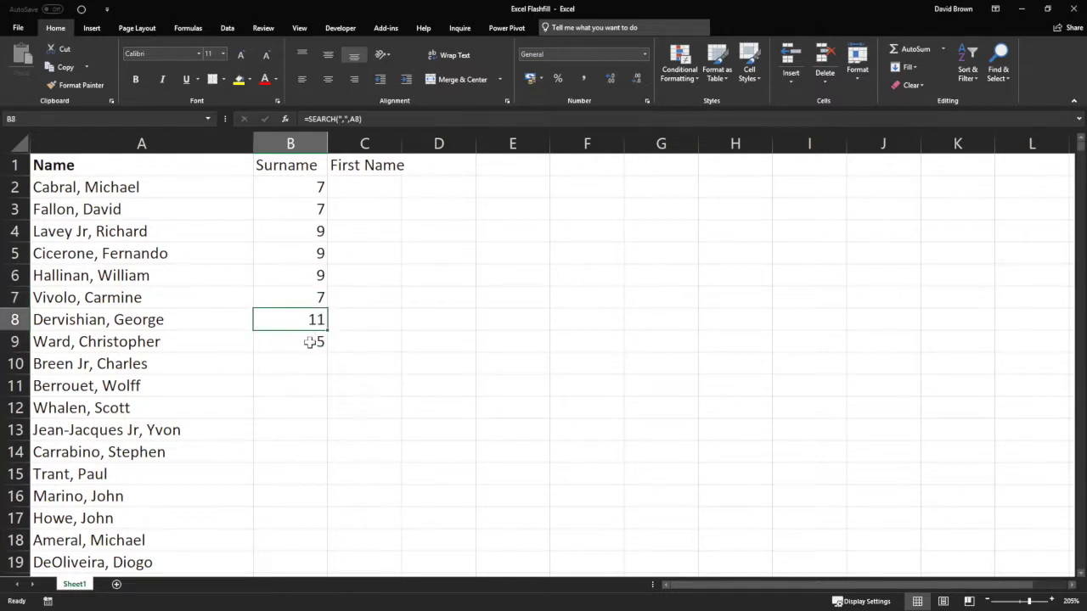
click(311, 339)
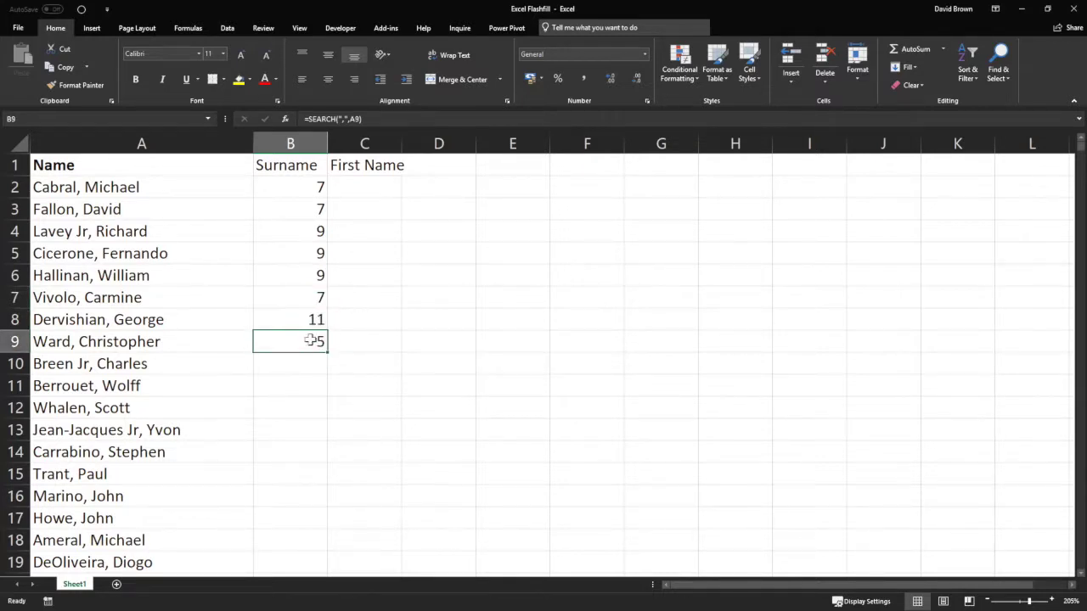
click(297, 187)
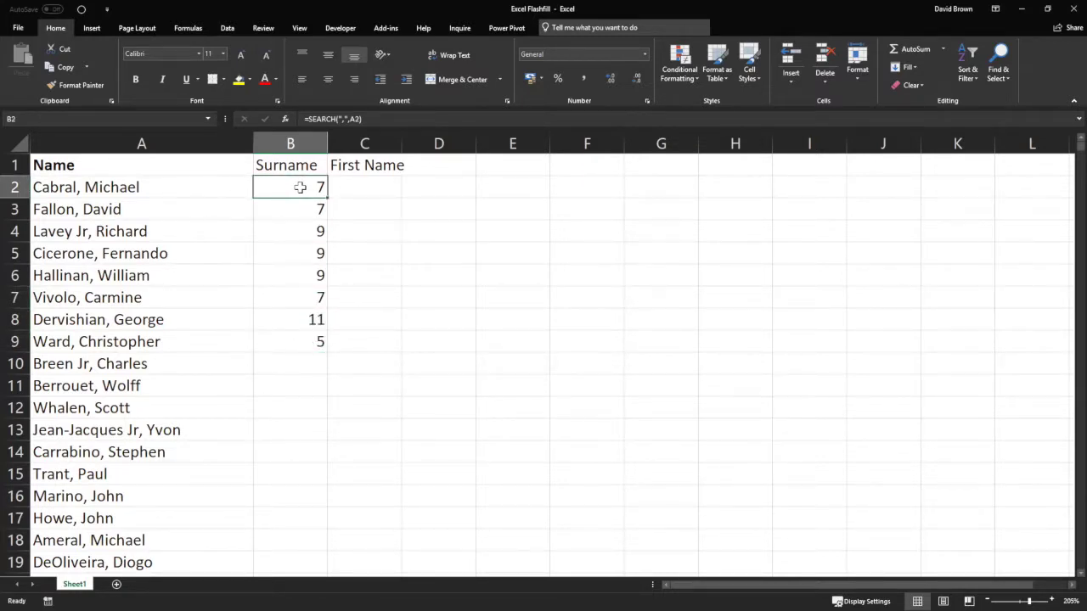
double_click(300, 187)
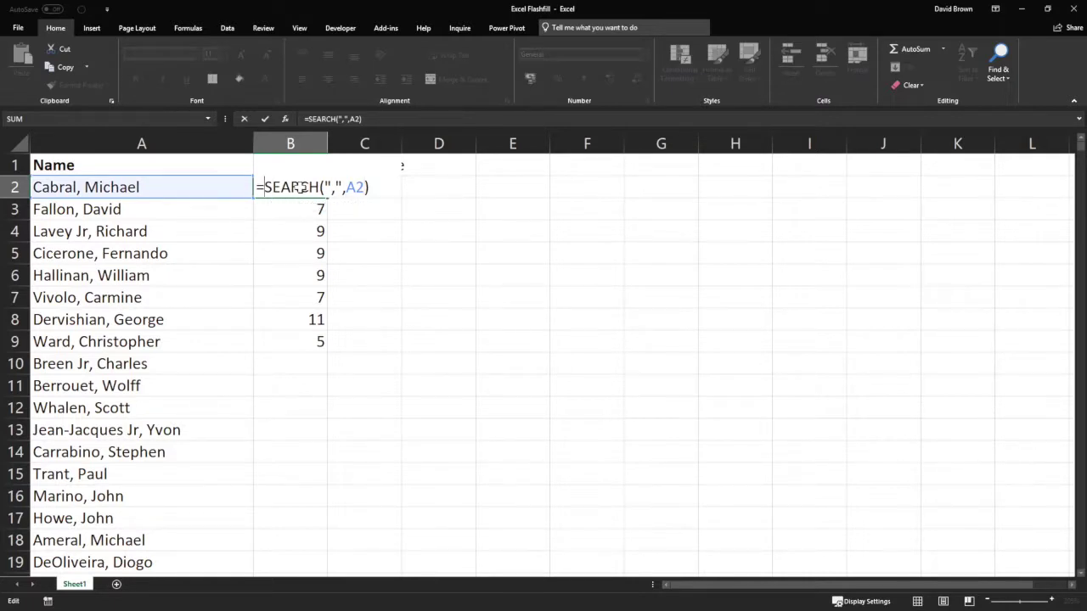
Change B2 to =LEFT(A2,SEARCH(",",A2)-1), fill it down to B9, and autofit column B.
text(left)
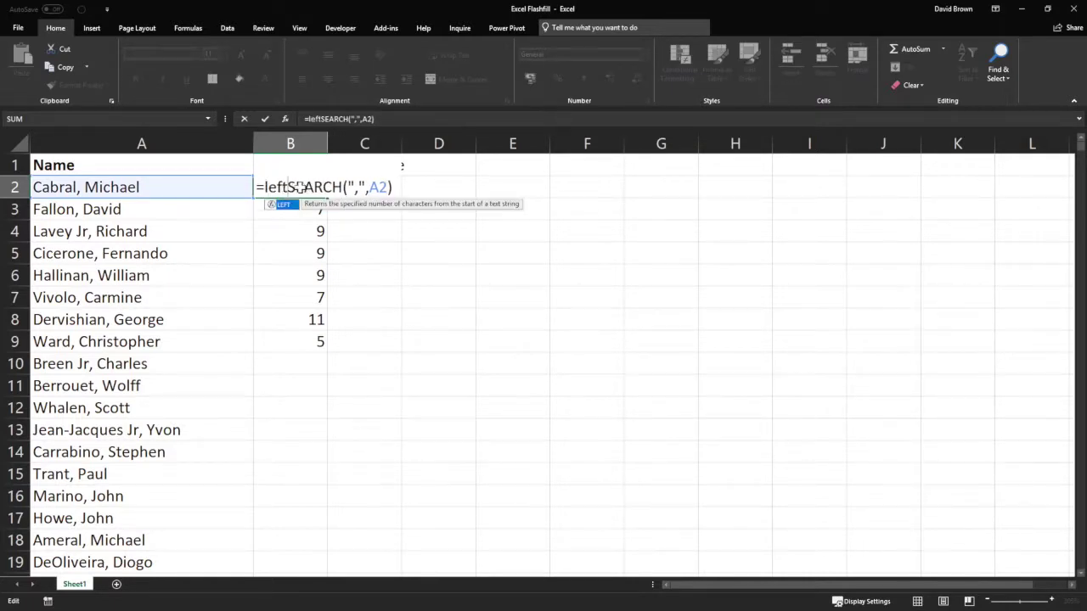
text(()
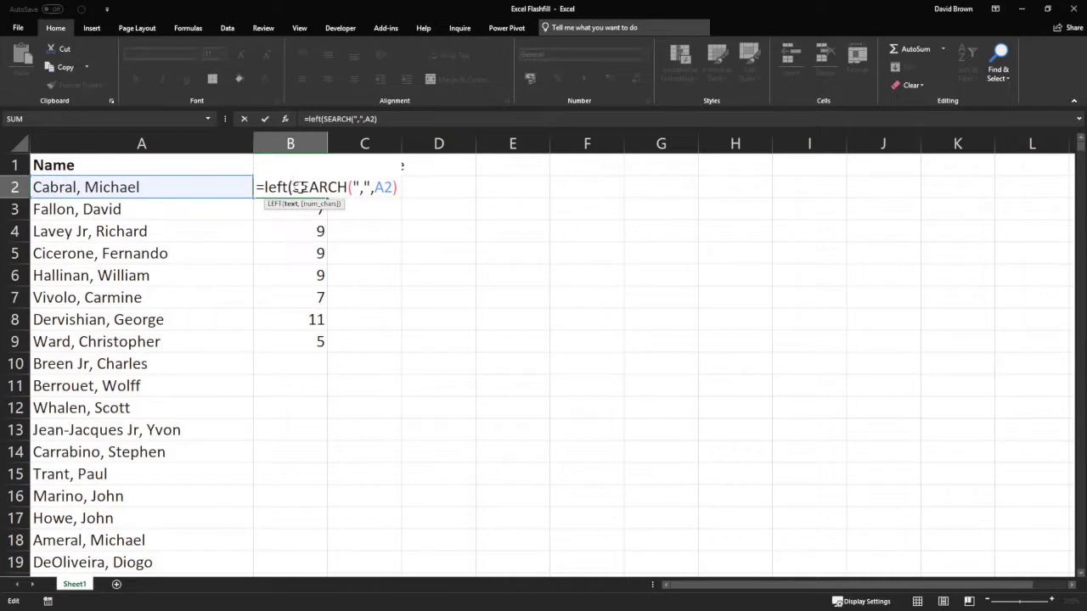
click(173, 186)
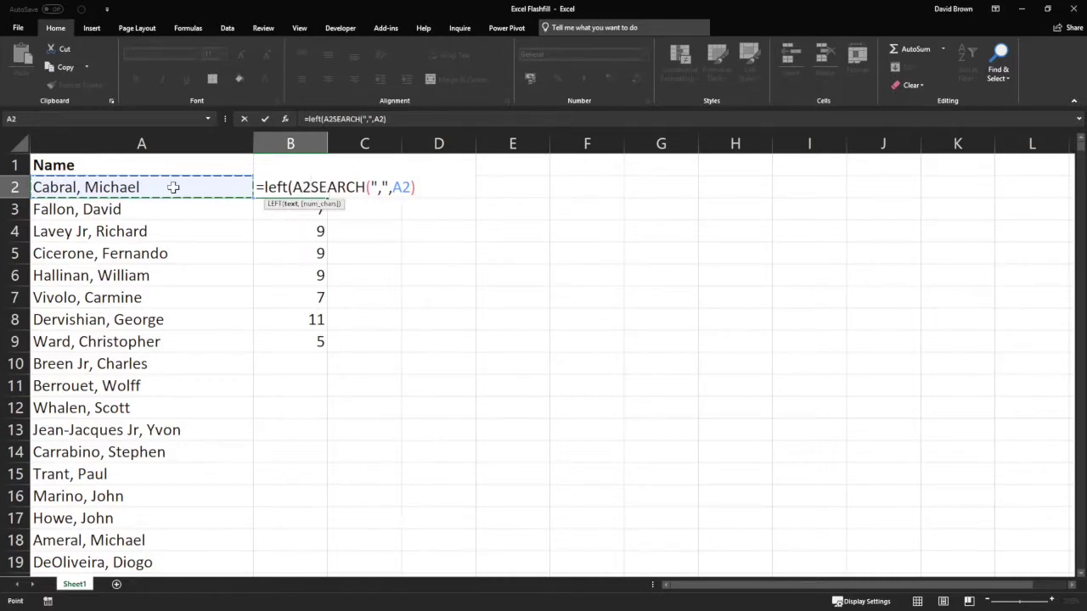
text(,)
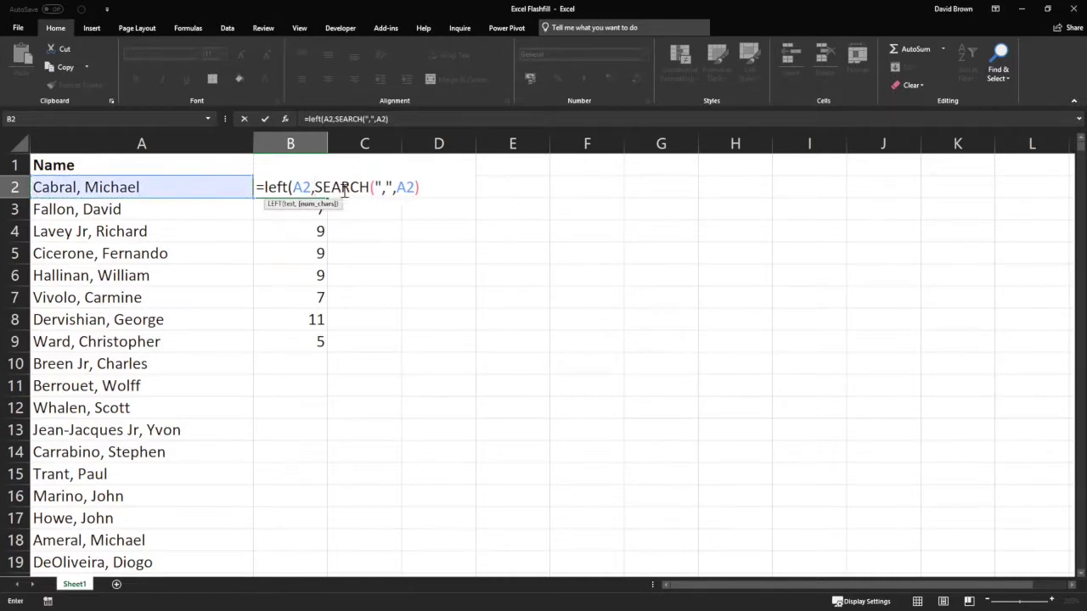
click(426, 189)
text(-1))
key(Return)
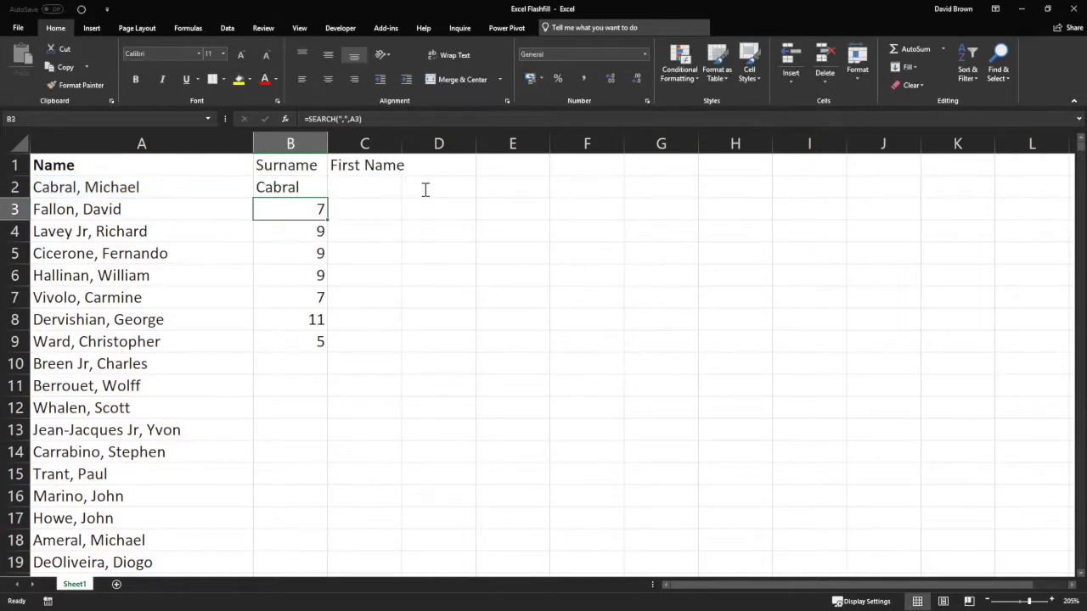
key(Up)
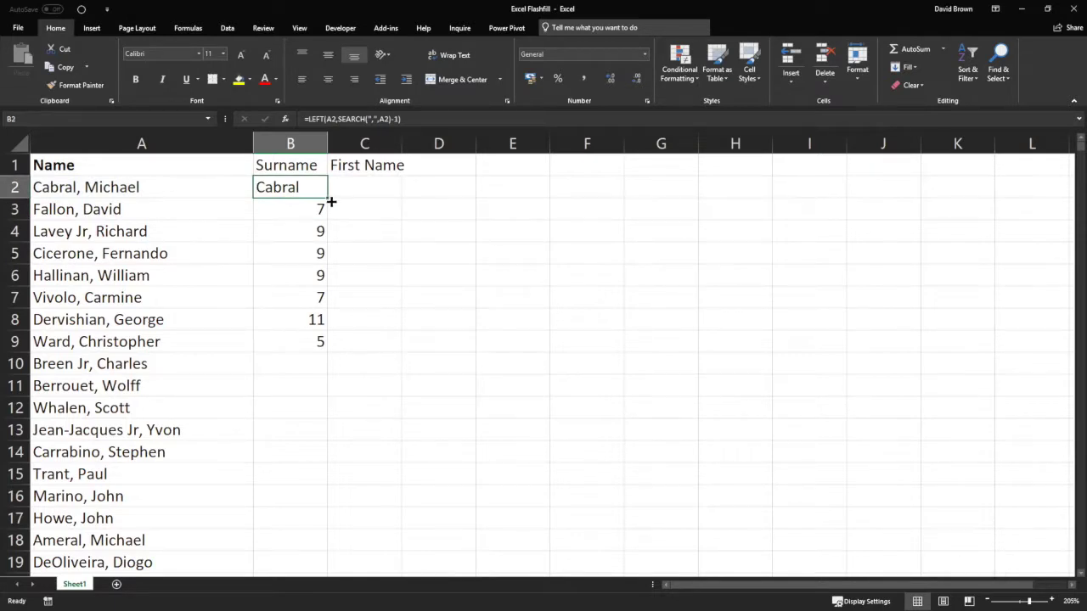
drag(331, 198, 335, 357)
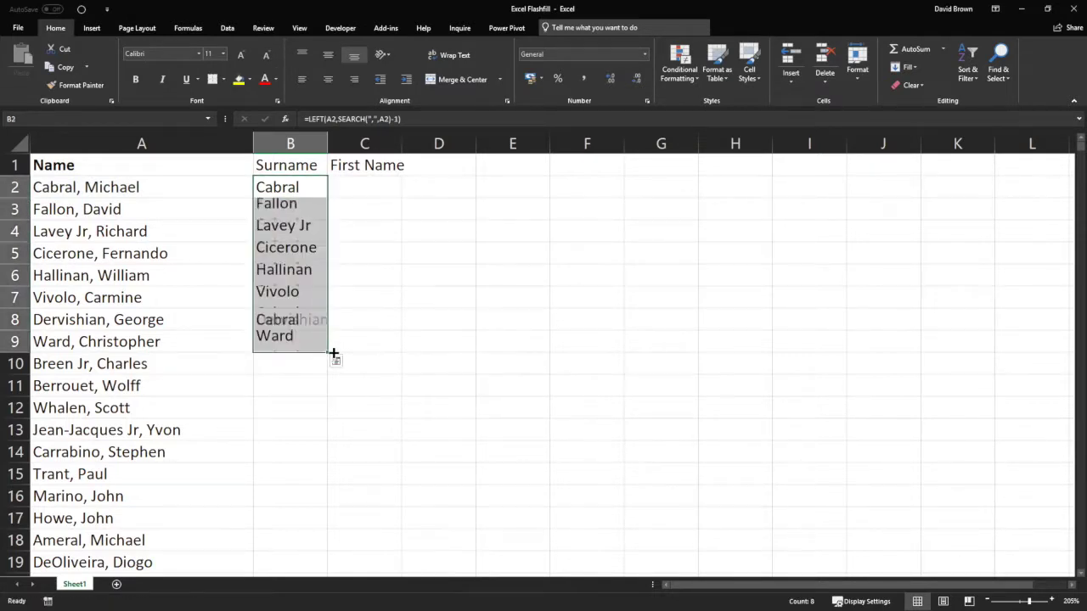
double_click(328, 143)
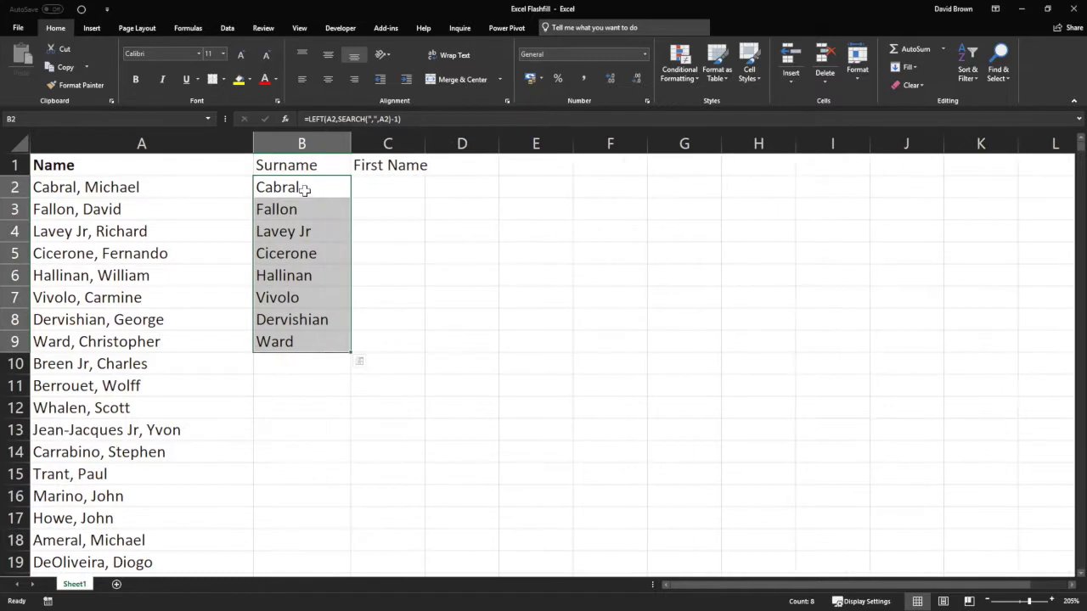
Clear B2:B9, type the first surname as an example, and accept the Flash Fill suggestions.
key(Delete)
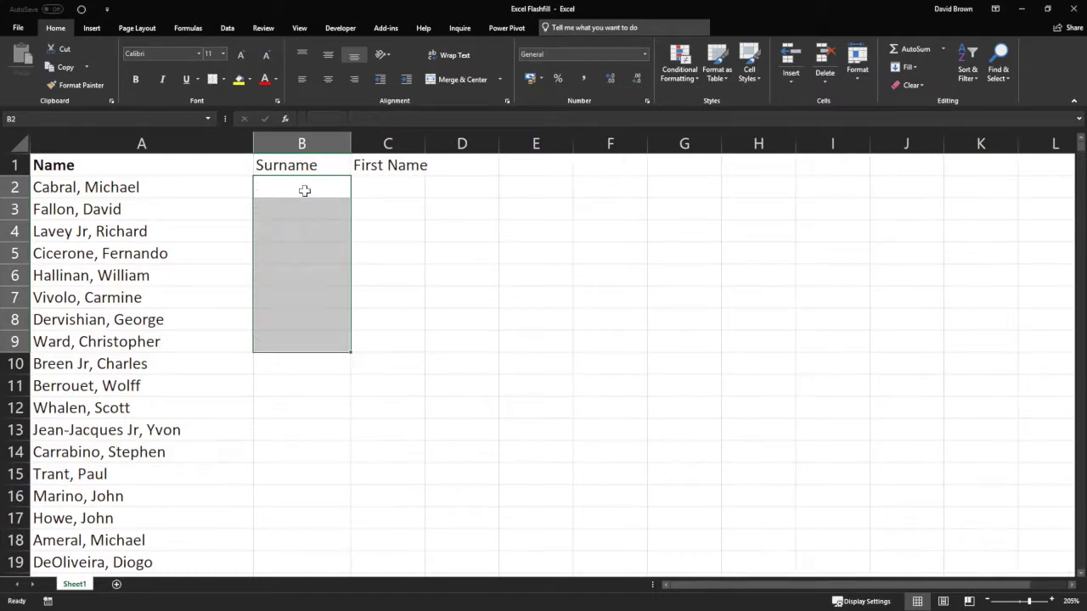
click(304, 190)
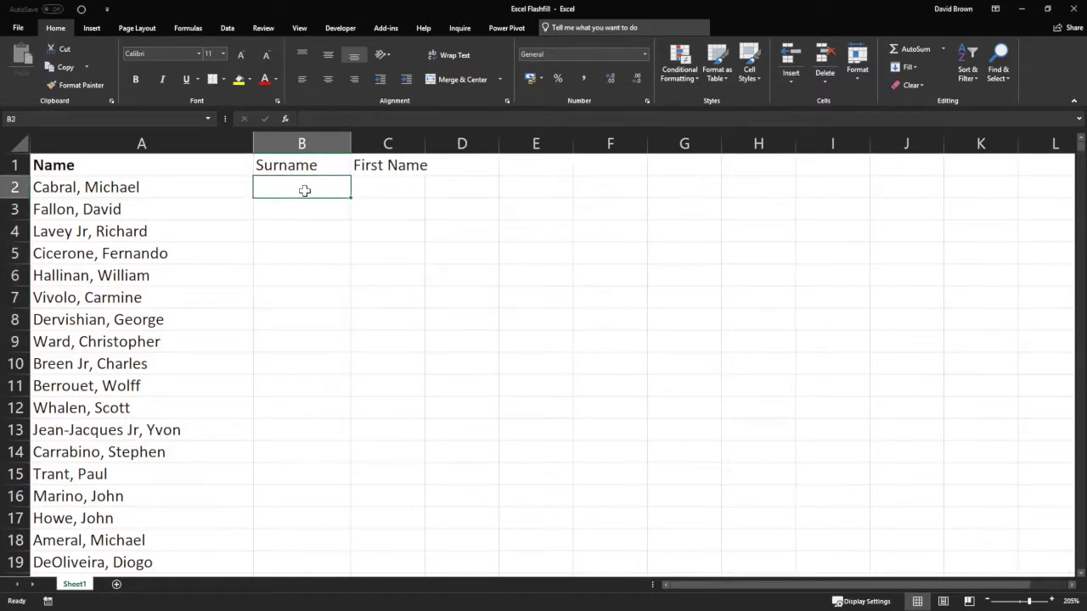
text(Cabra)
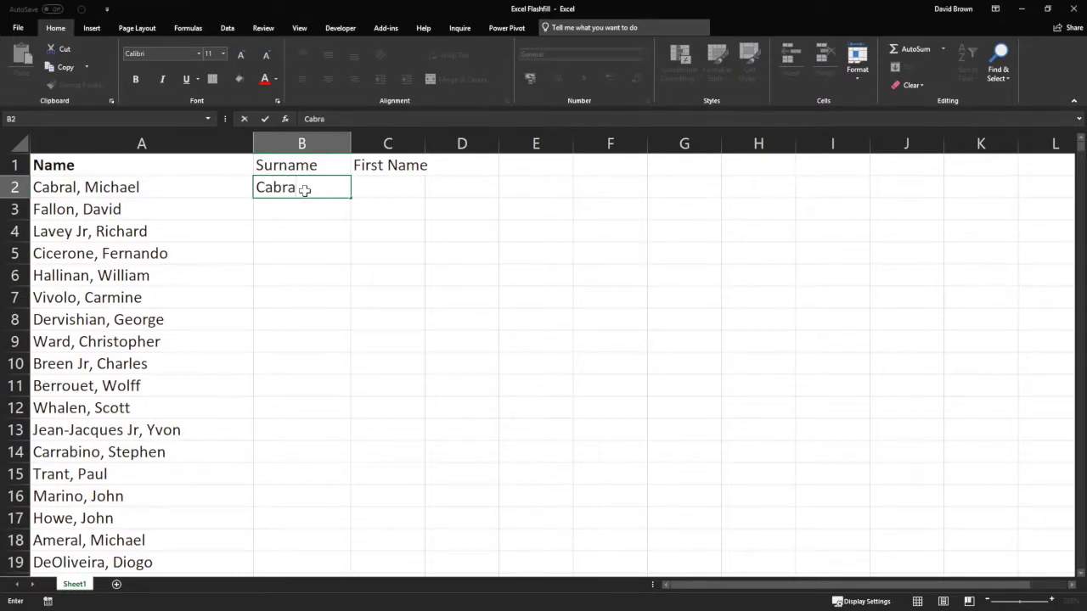
text(l)
key(Return)
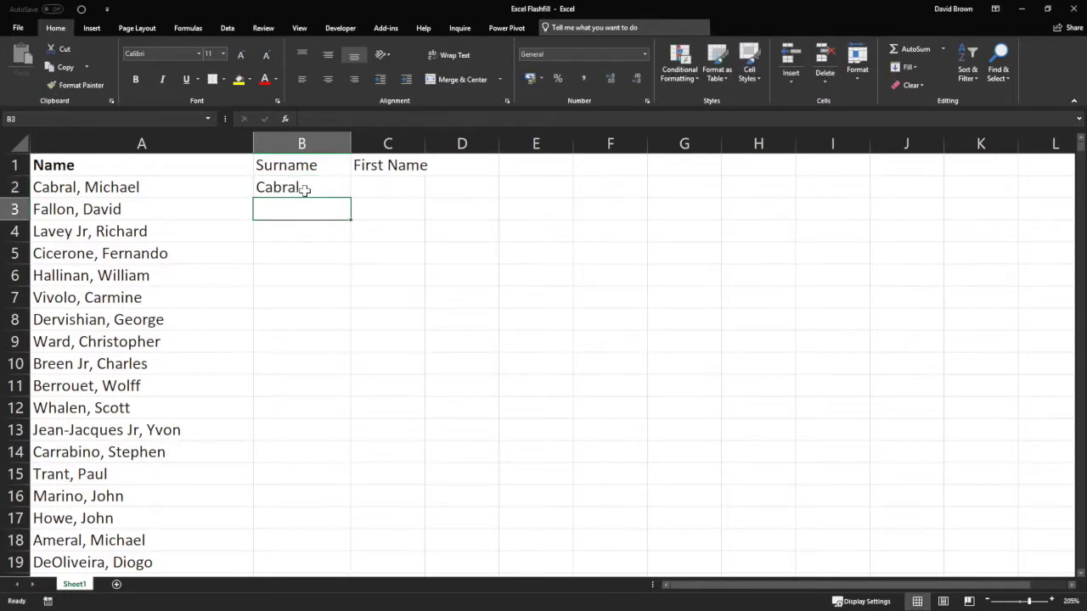
text(Fallon)
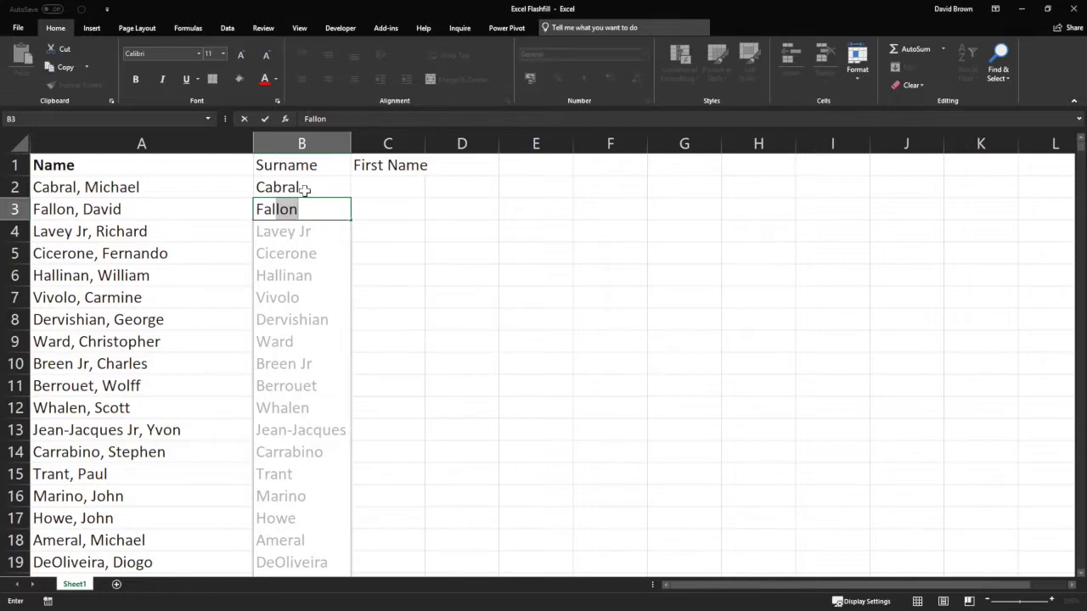
key(Return)
key(Up)
key(Up)
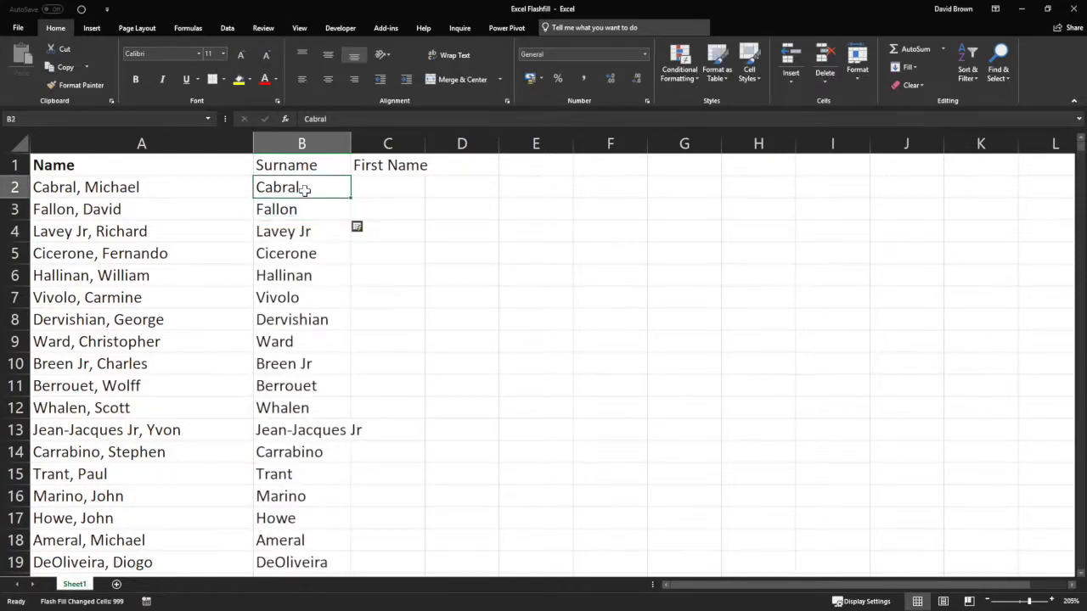
Type the first person's first name in C2 and flash-fill column C with Ctrl+E.
key(Right)
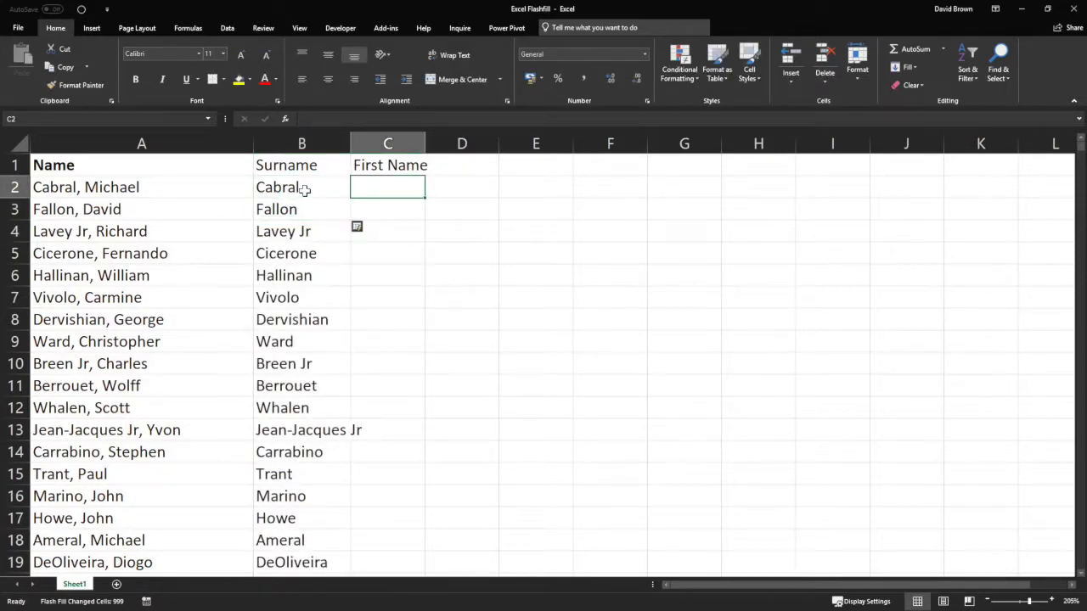
text(Miche)
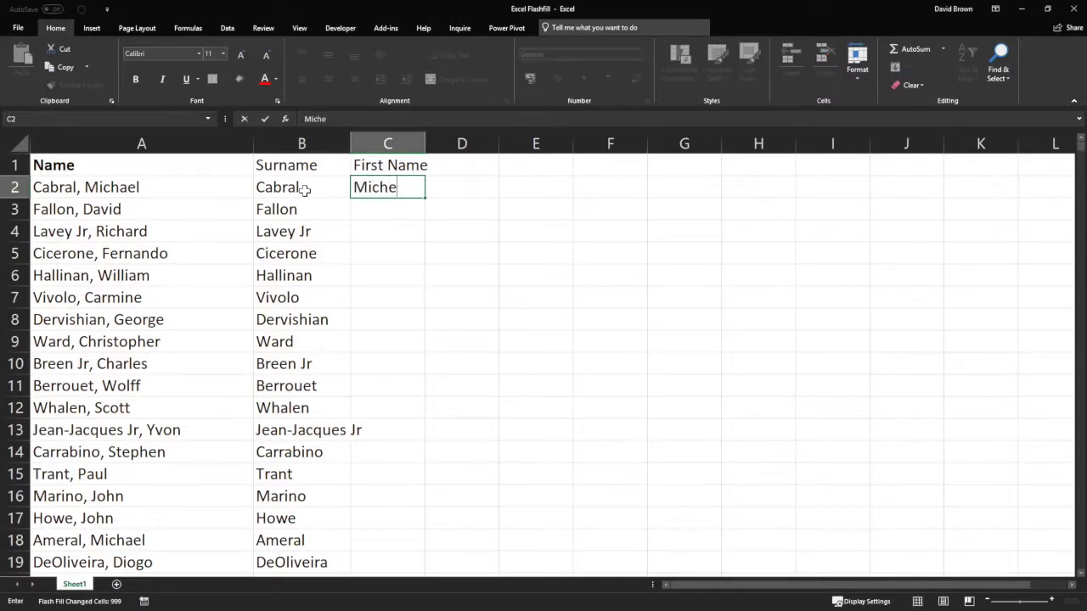
key(BackSpace)
text(ael)
key(Return)
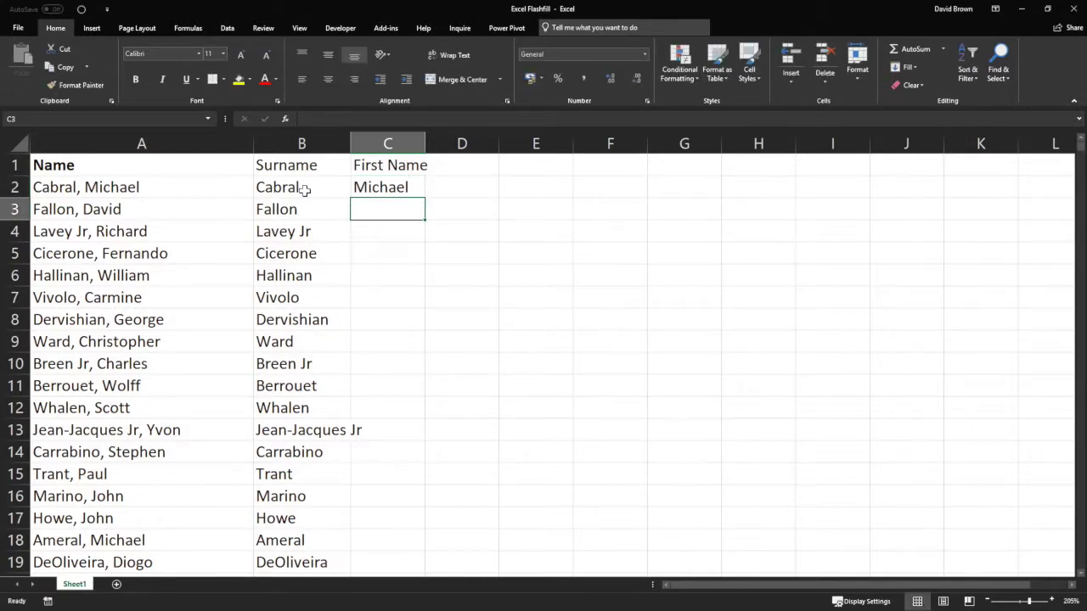
key(Down)
key(Up)
key(Up)
key(Down)
key(ctrl+e)
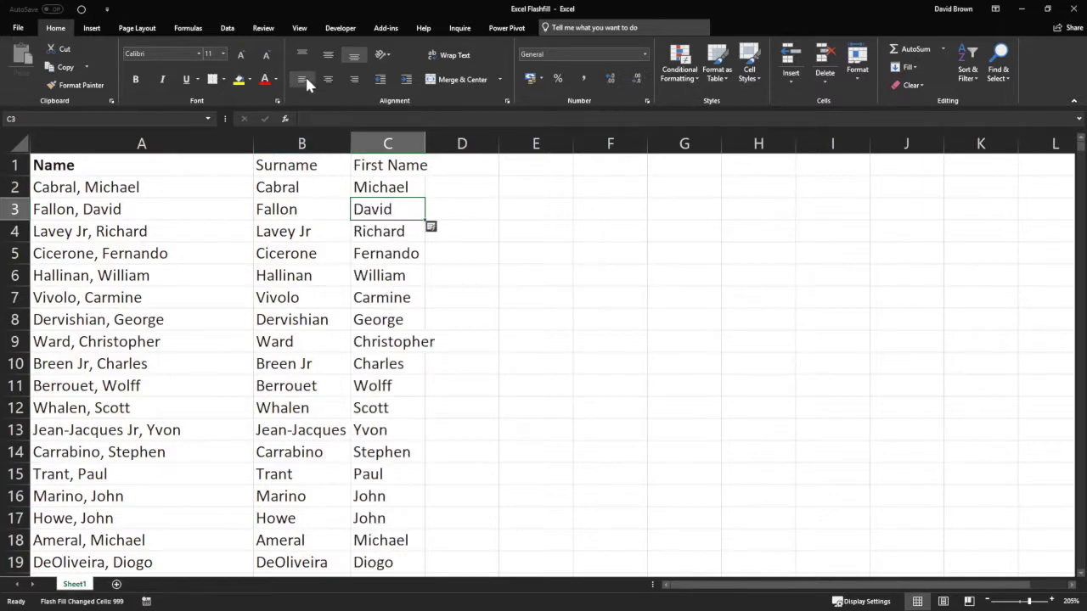
drag(181, 164, 380, 168)
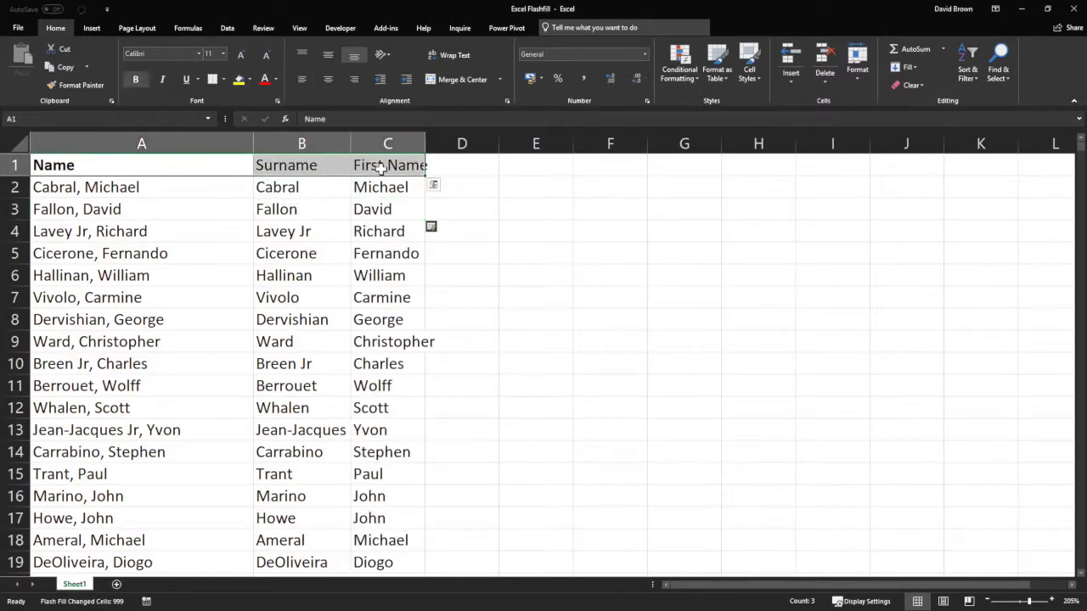
Make the header cells A1:C1 bold and check the B2 and C2 entries.
key(ctrl+b)
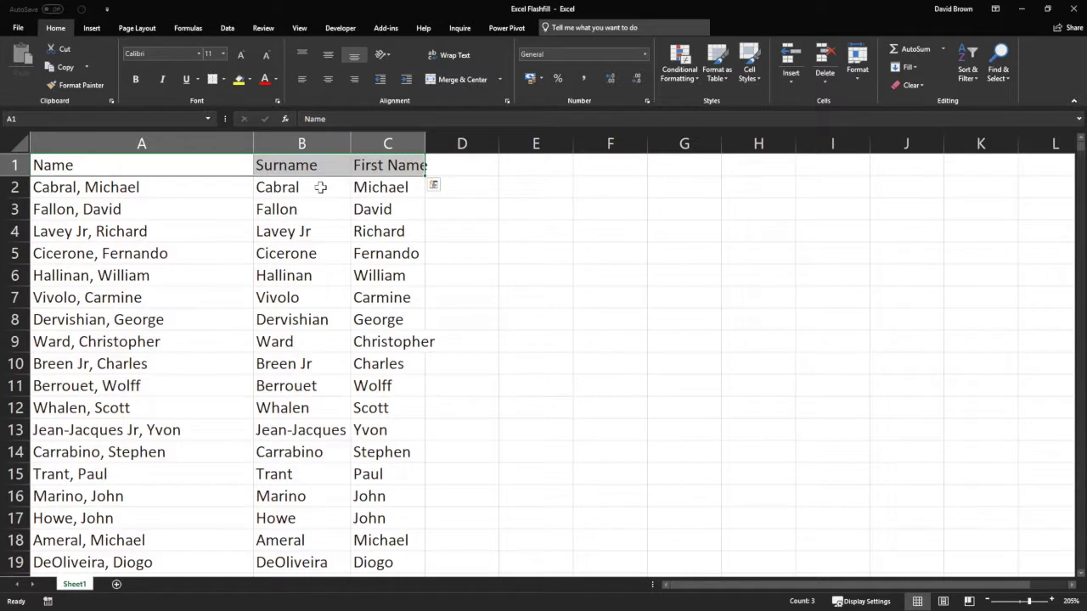
key(ctrl+b)
click(295, 189)
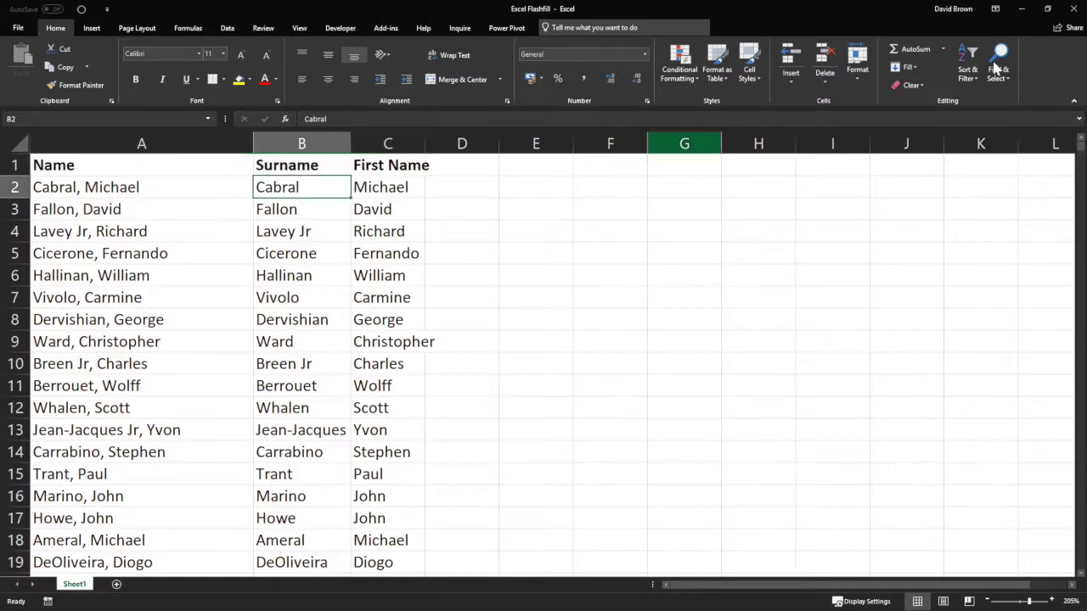
click(360, 187)
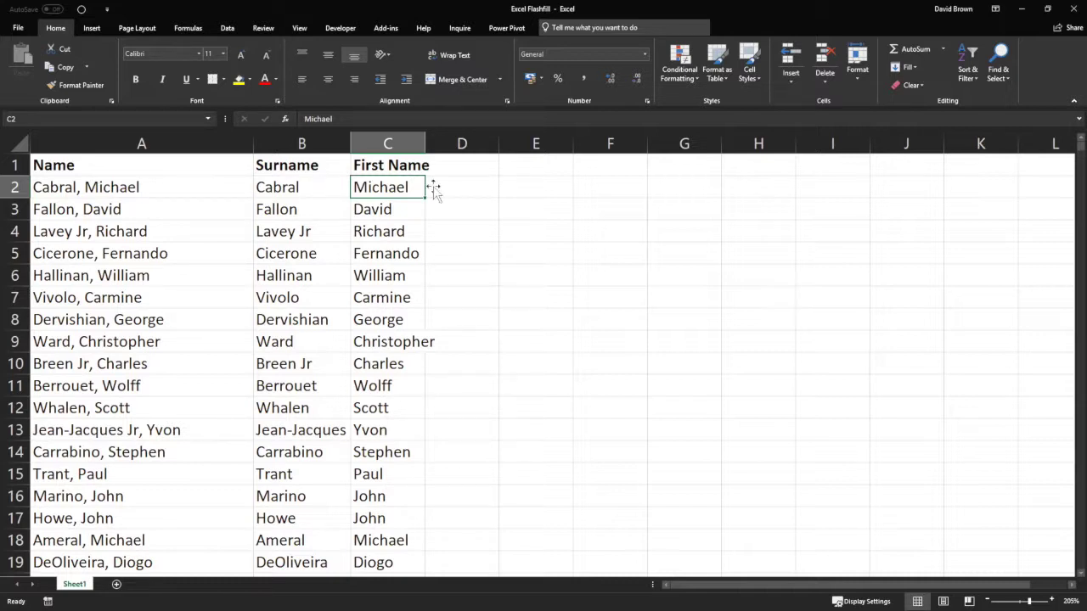
Close the Flashfill workbook without saving and minimize Excel.
click(1074, 8)
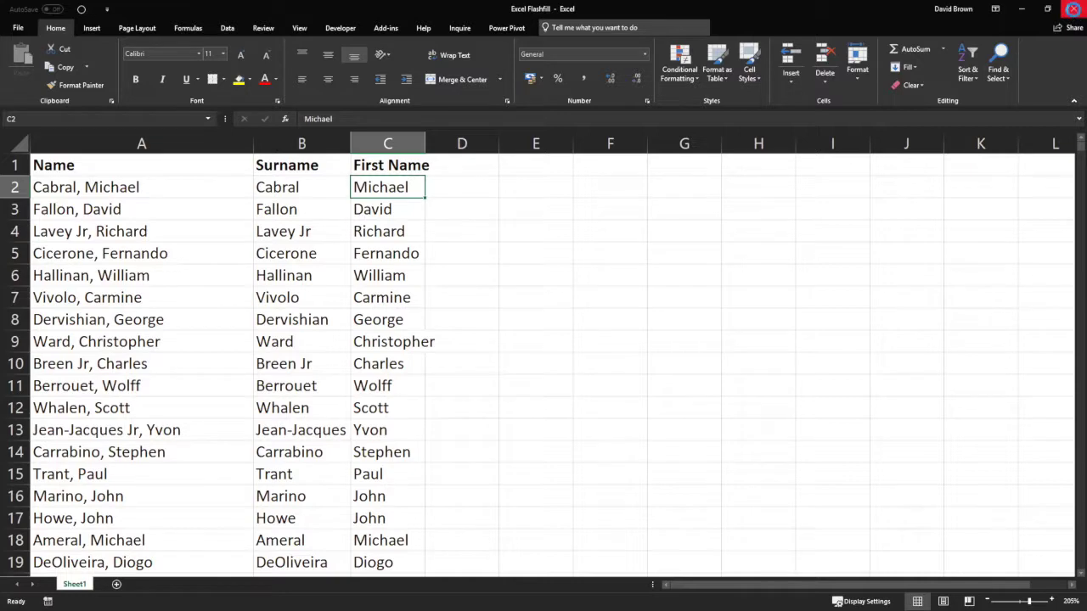
click(544, 324)
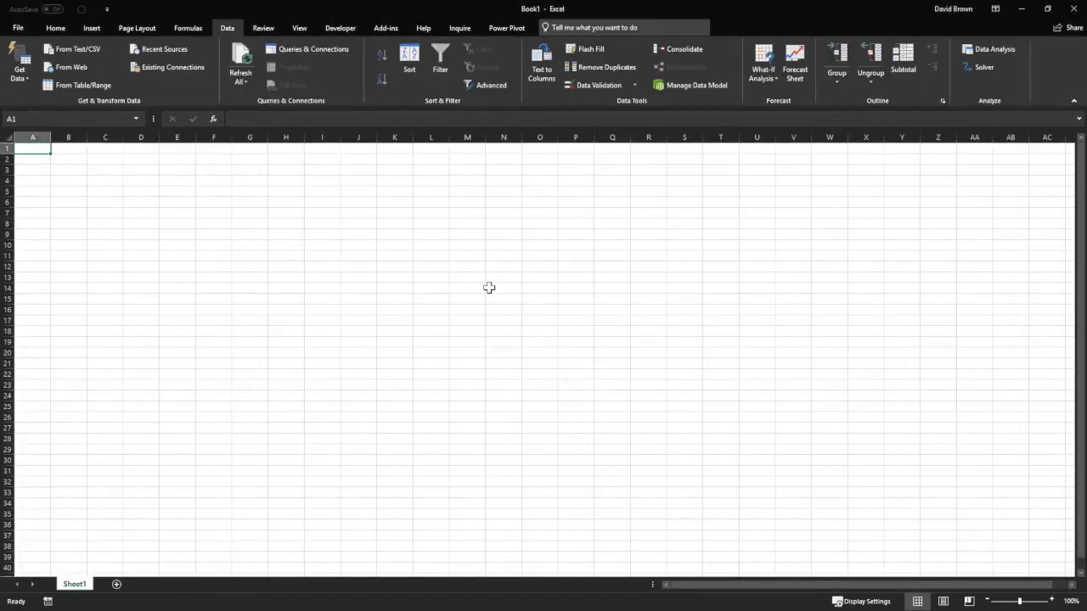
click(1021, 8)
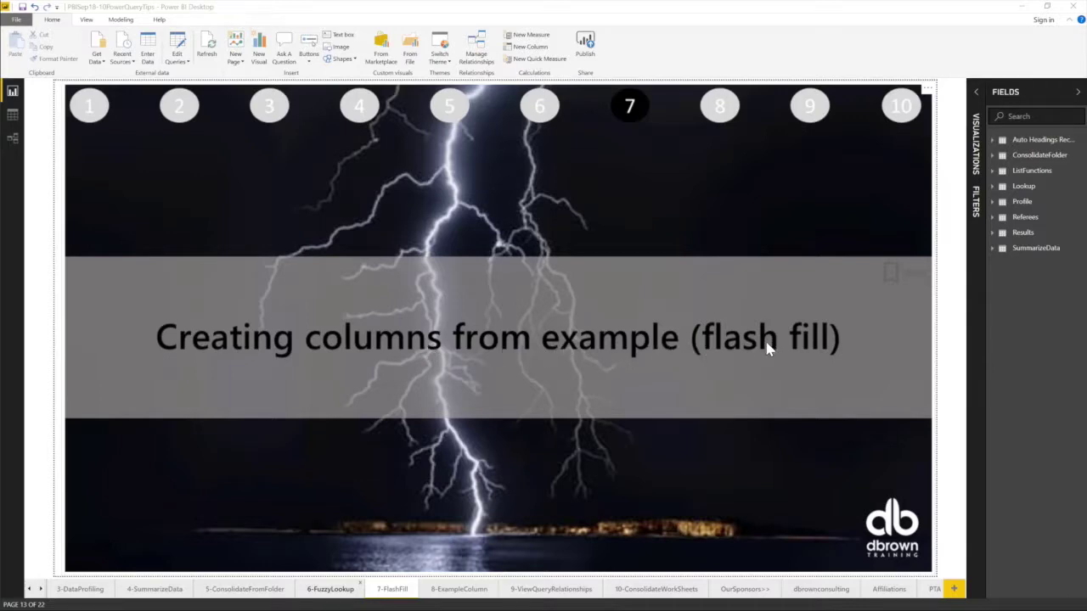
Open the Power Query Editor through Edit Queries on the Home tab.
click(178, 62)
click(140, 73)
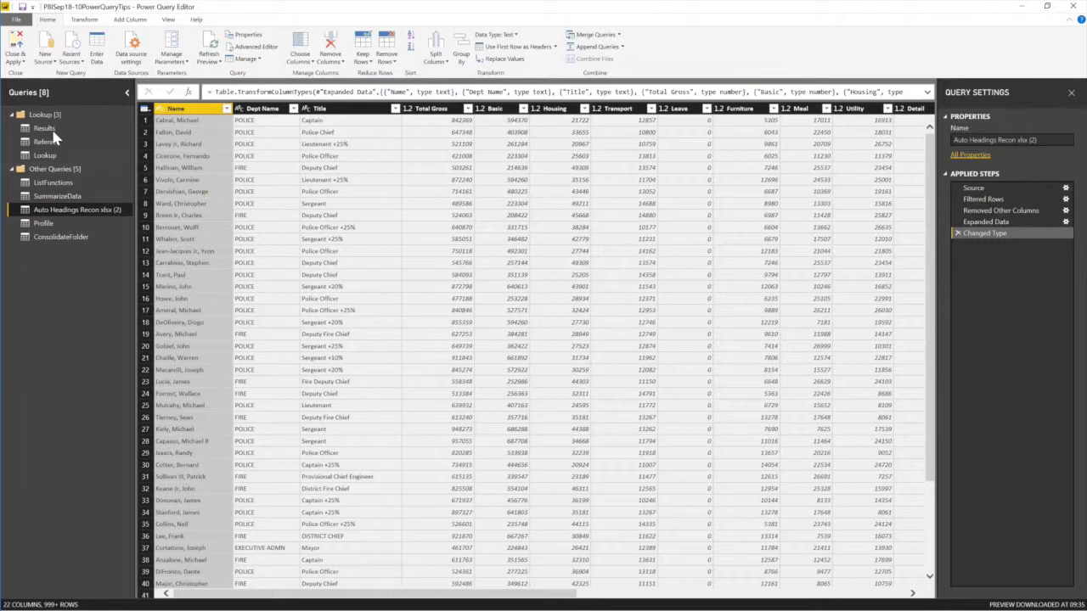
Duplicate the Auto Headings Recon xlsx (2) query and rename the copy FlashFill.
right_click(81, 212)
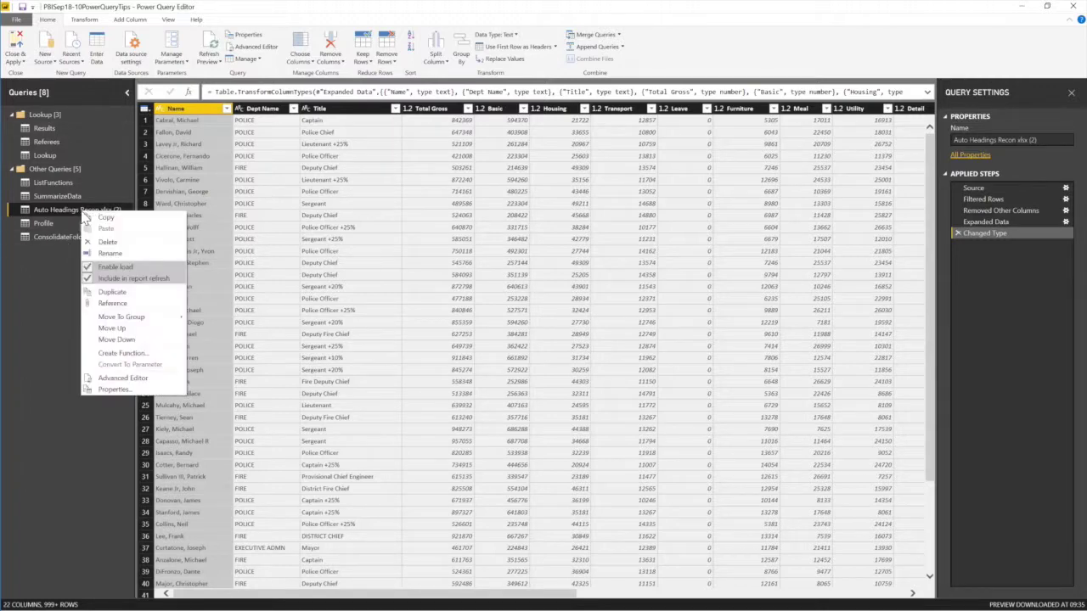
click(135, 297)
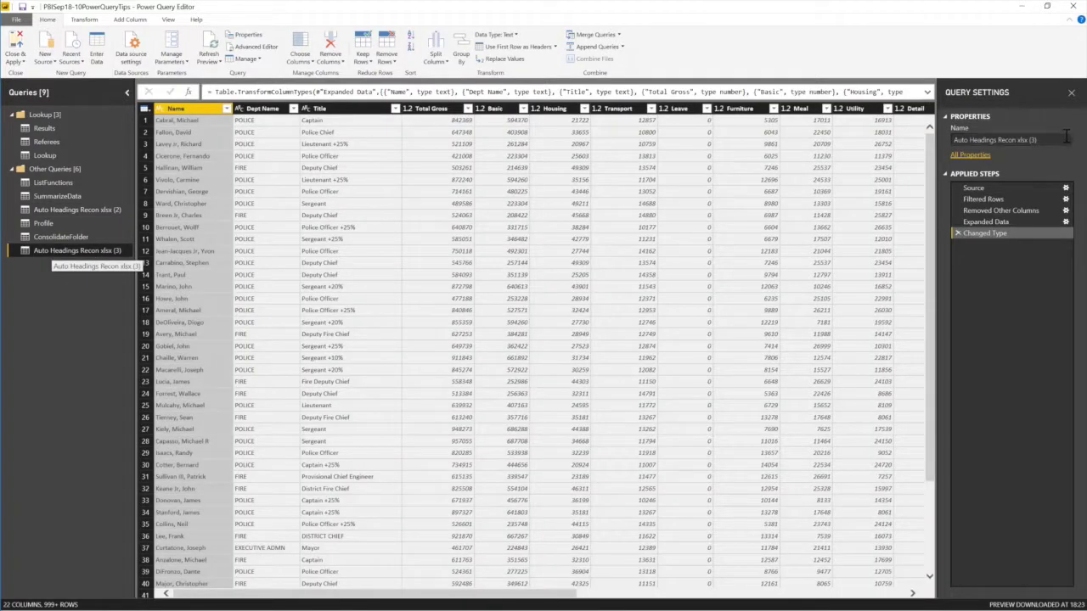
click(1011, 137)
key(BackSpace)
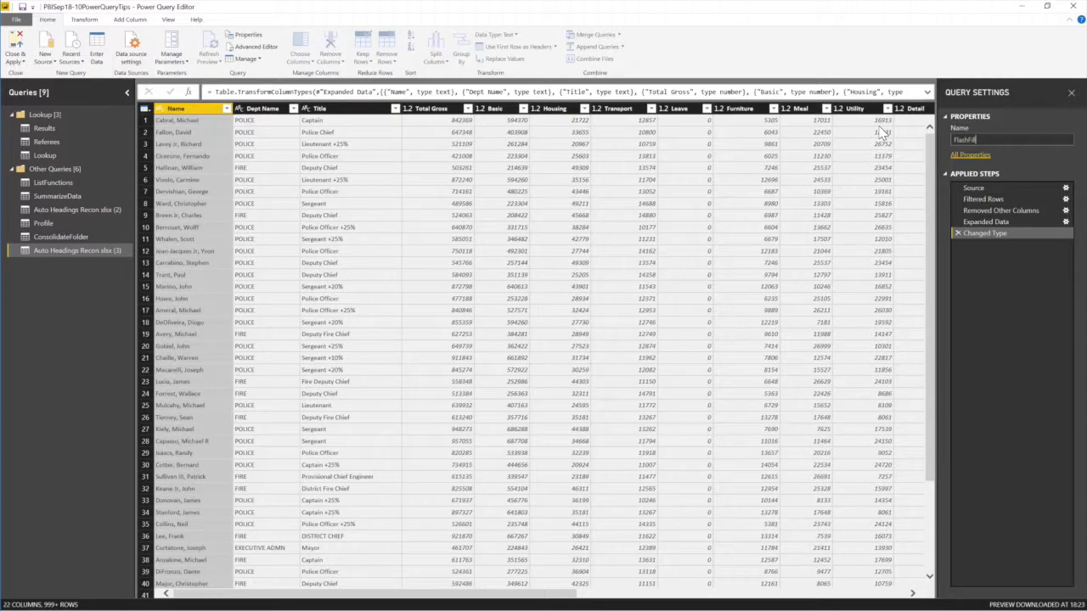
key(Return)
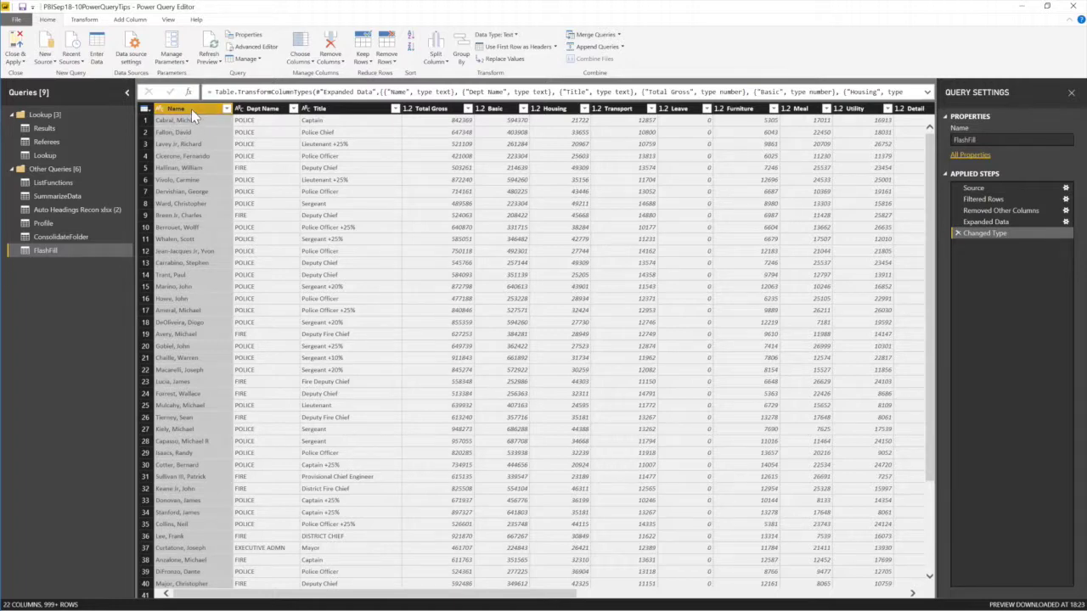
click(131, 20)
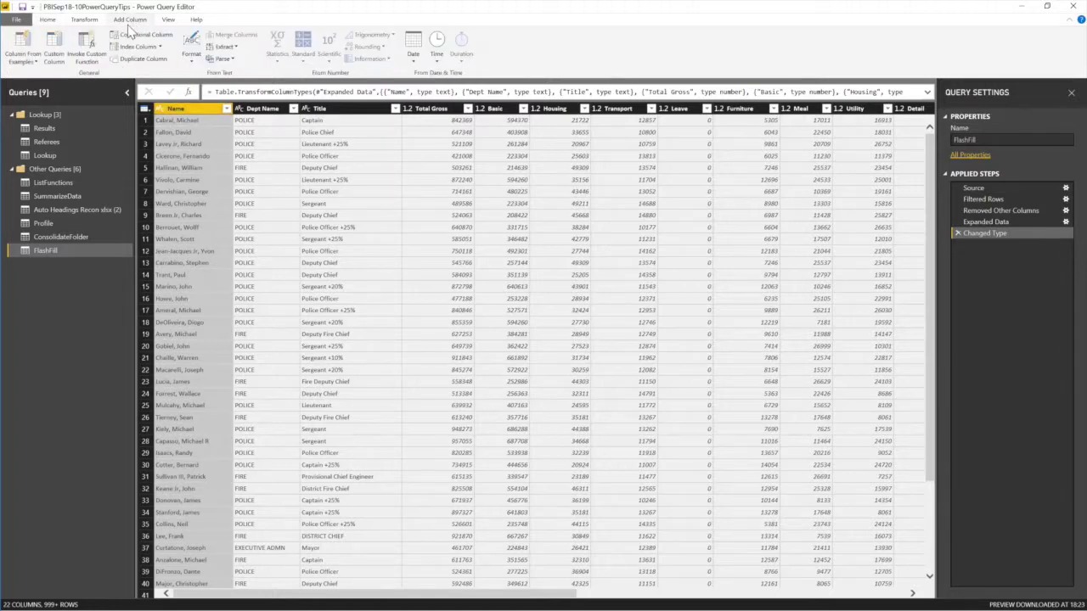
Add a Column From Examples using the first surname, producing Text.BeforeDelimiter([Name], ",").
click(29, 61)
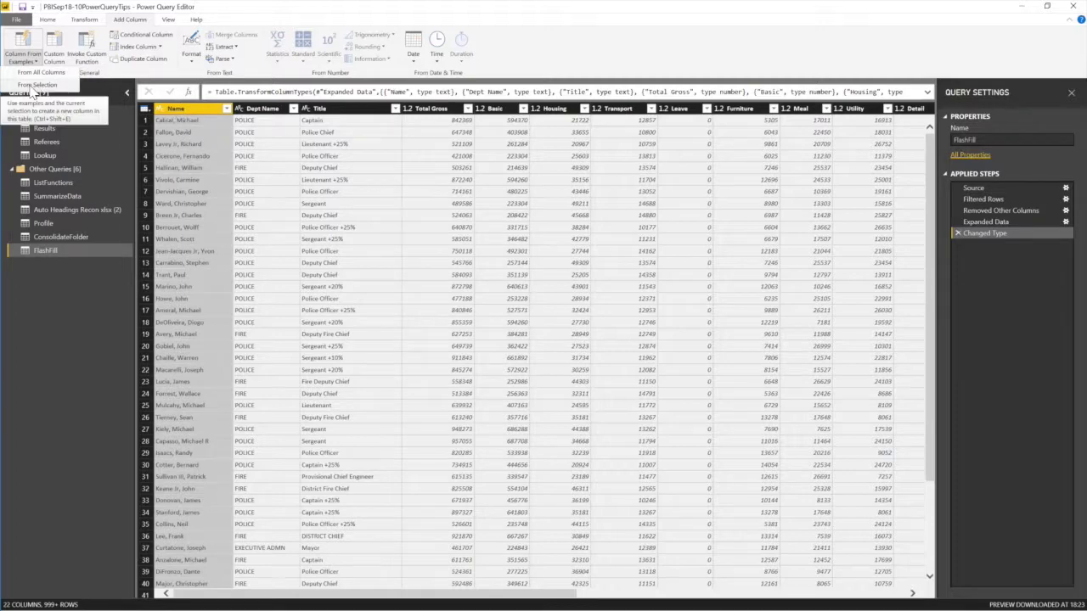
click(34, 86)
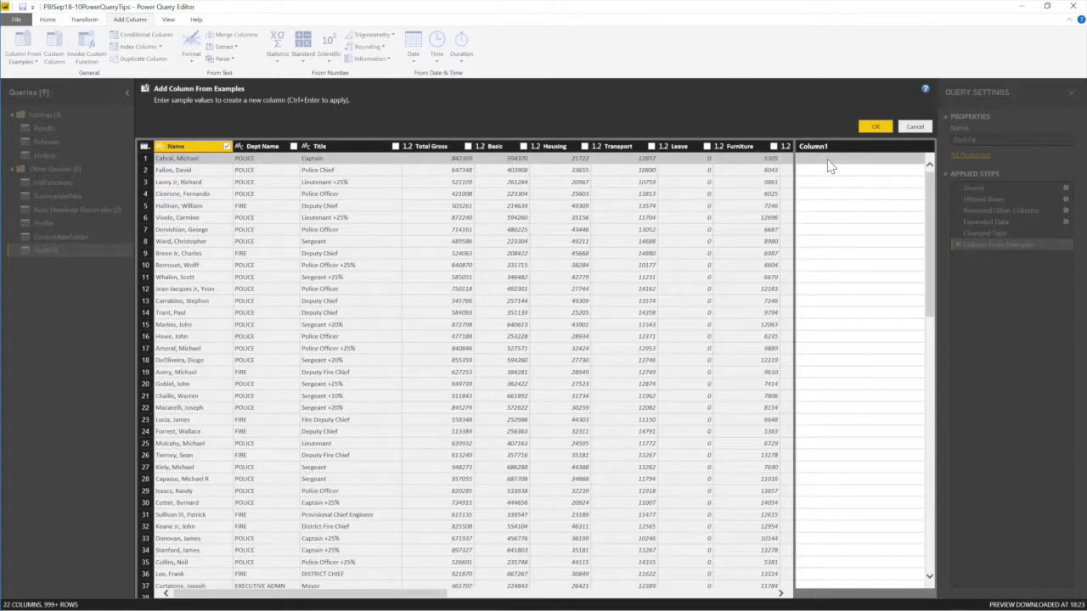
text(Ca)
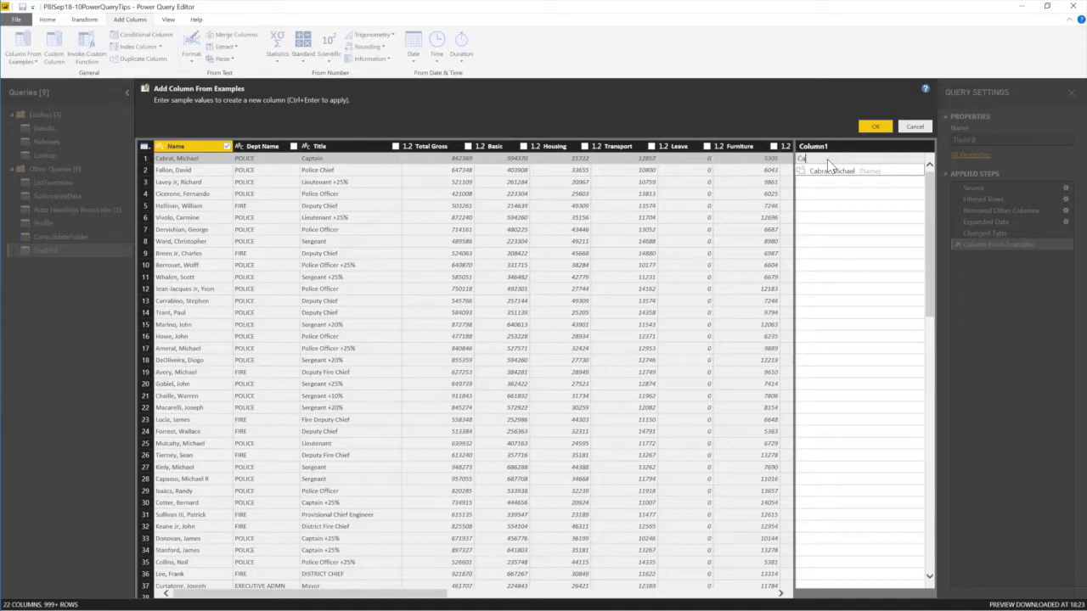
text(bral)
key(Return)
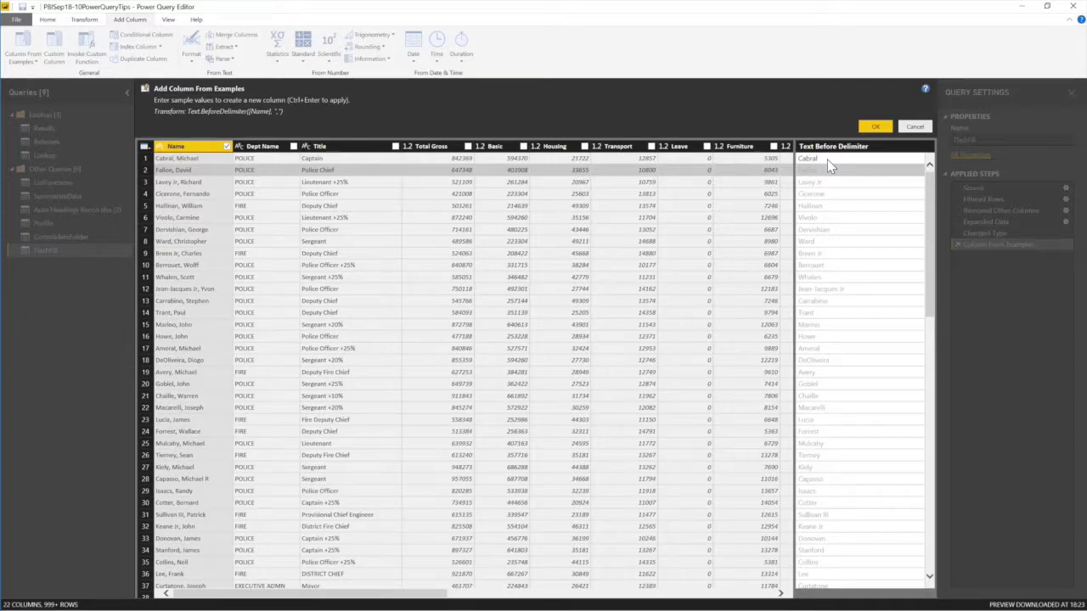
click(878, 127)
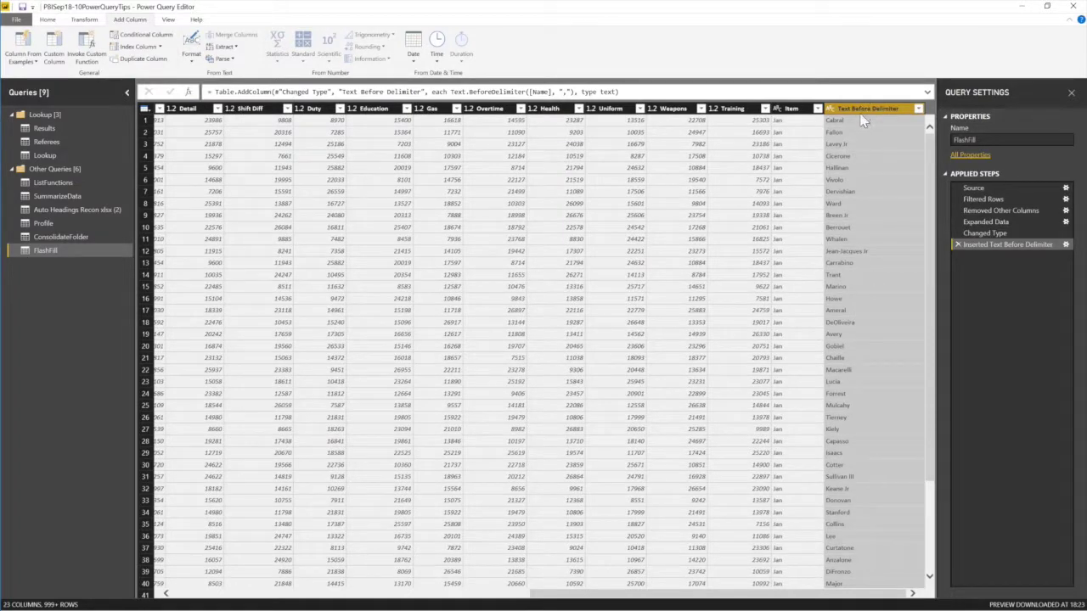
Rename the new column Surname and reselect the Name column.
double_click(867, 111)
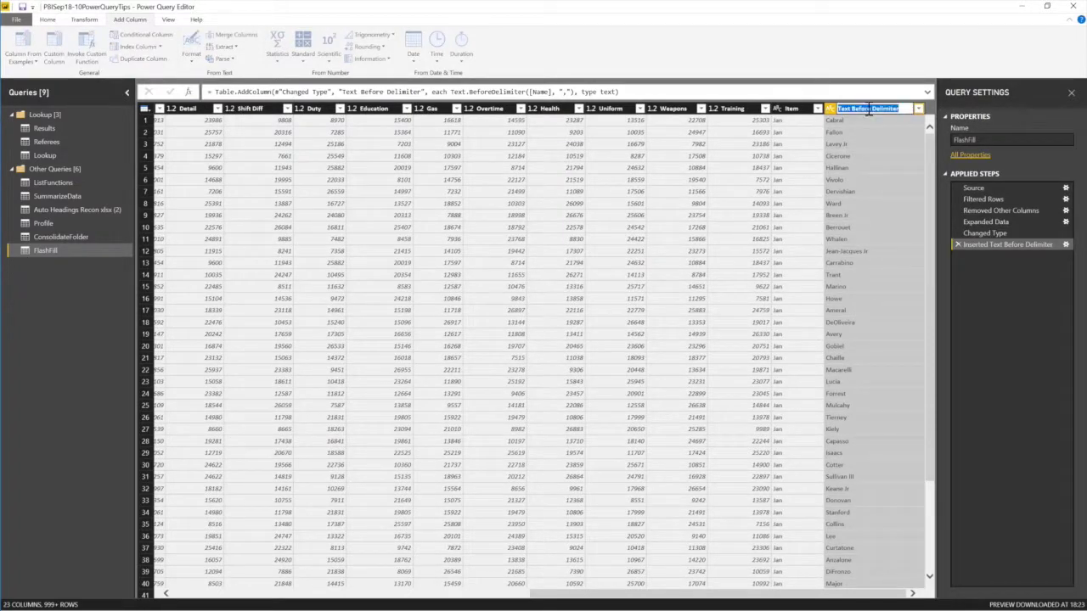
text(Surname)
key(Return)
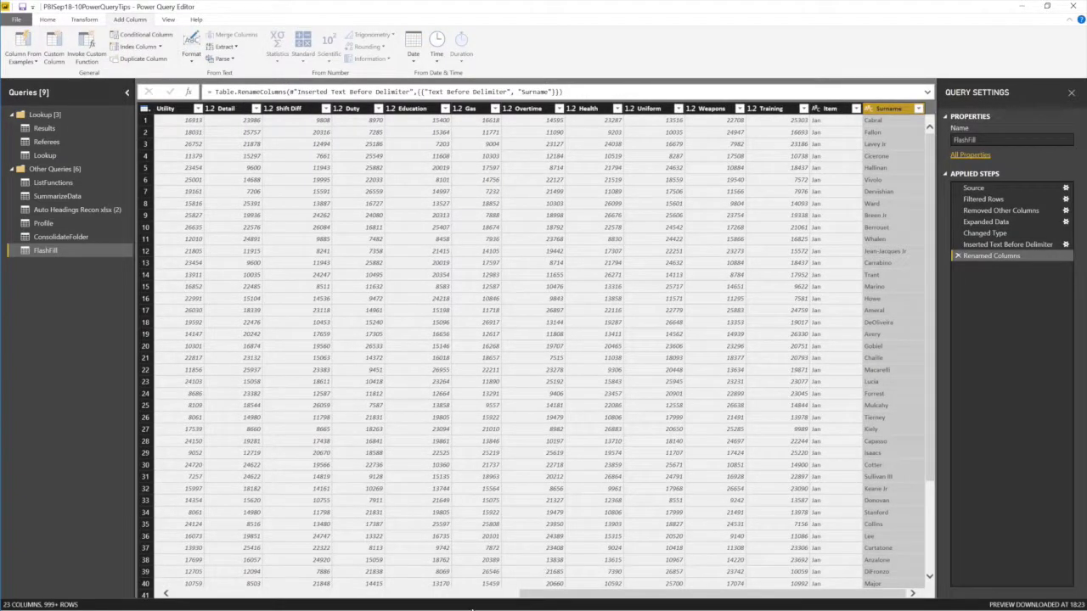
click(424, 602)
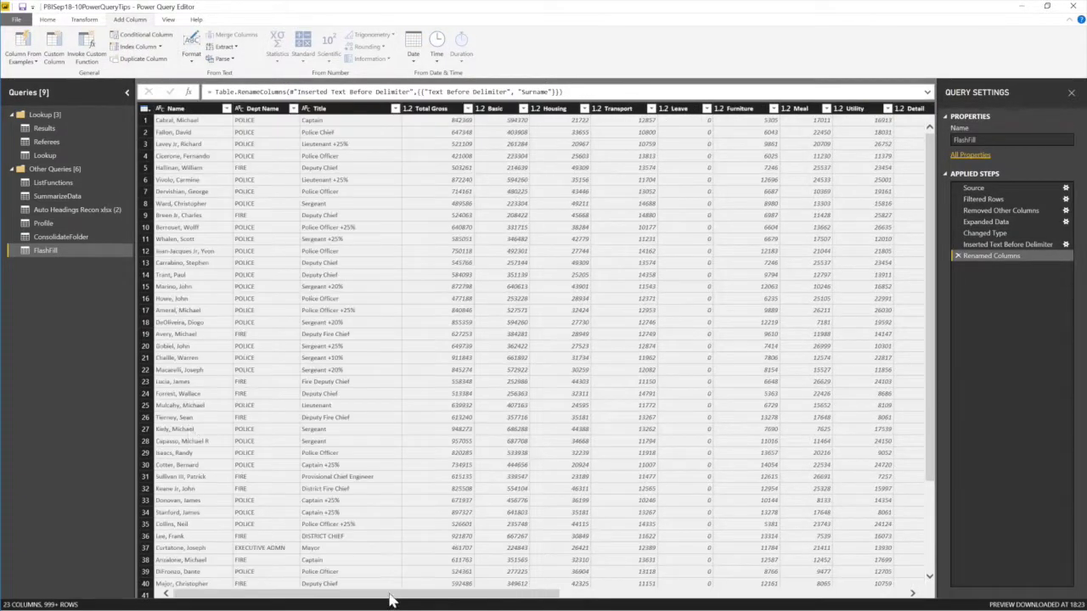
click(194, 110)
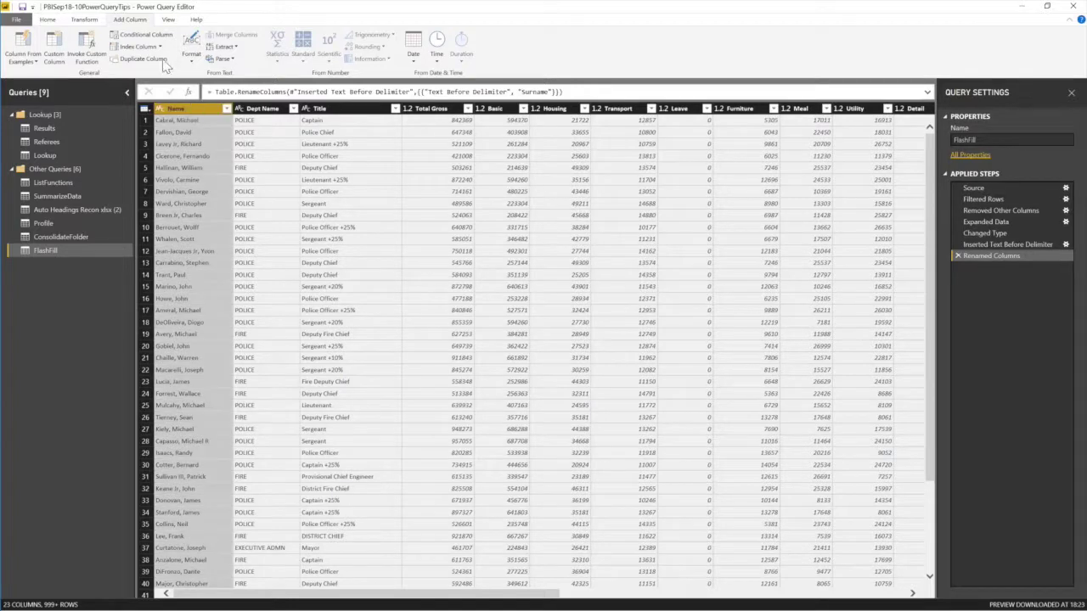
Add a column from examples of Name, entering 'Michael' to extract the text after the space.
click(23, 58)
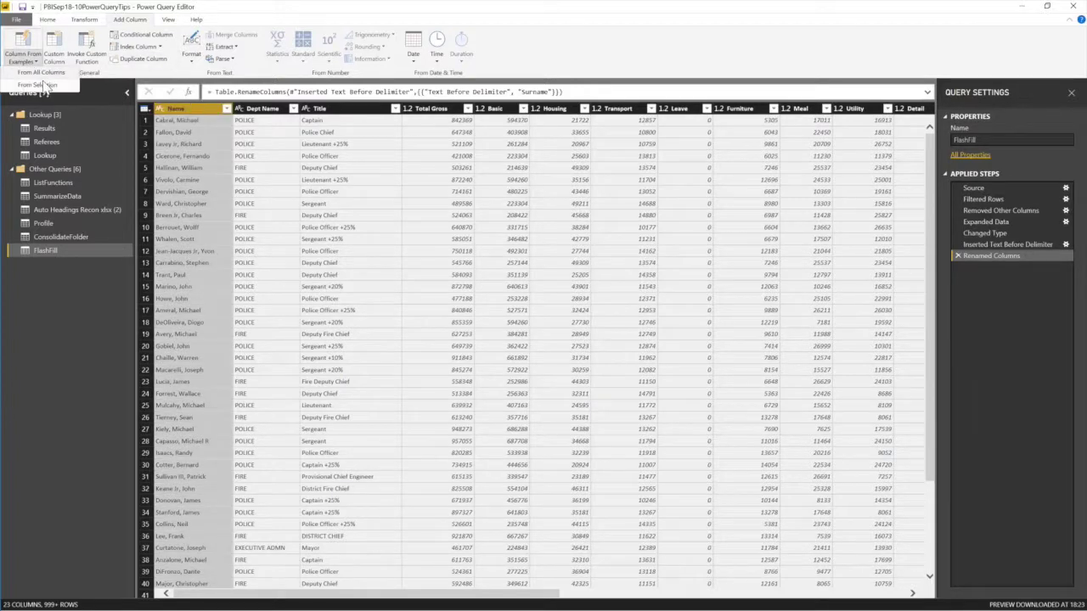
click(44, 86)
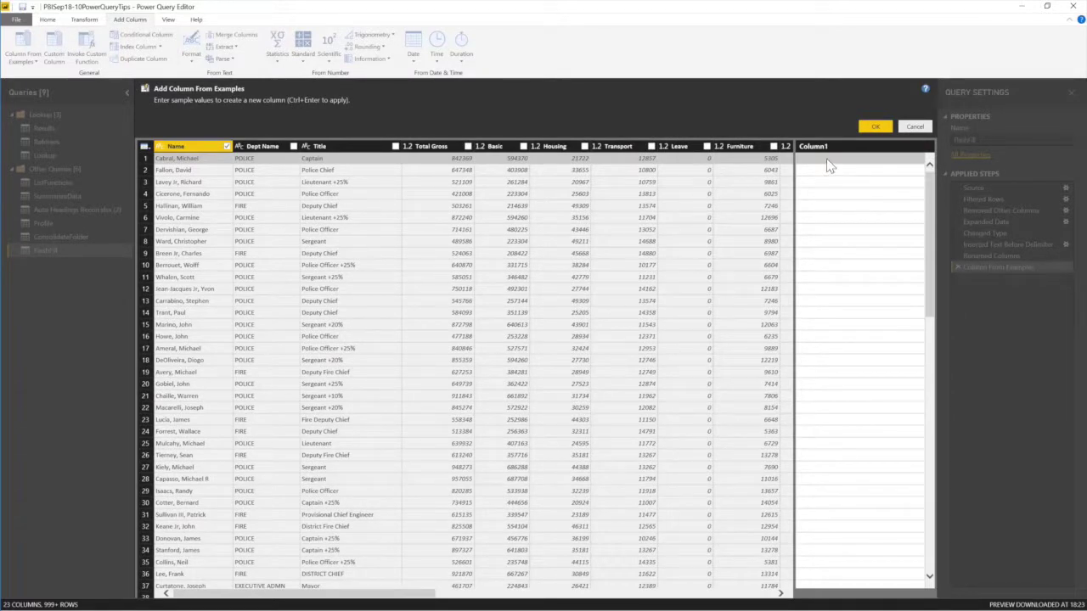
double_click(830, 160)
text(Michael)
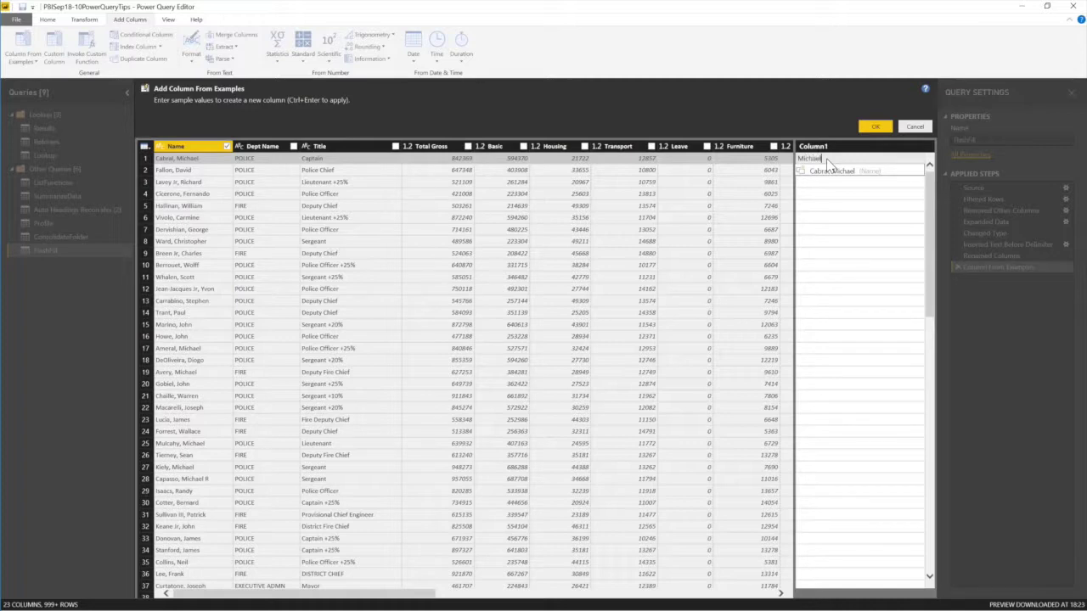
key(Return)
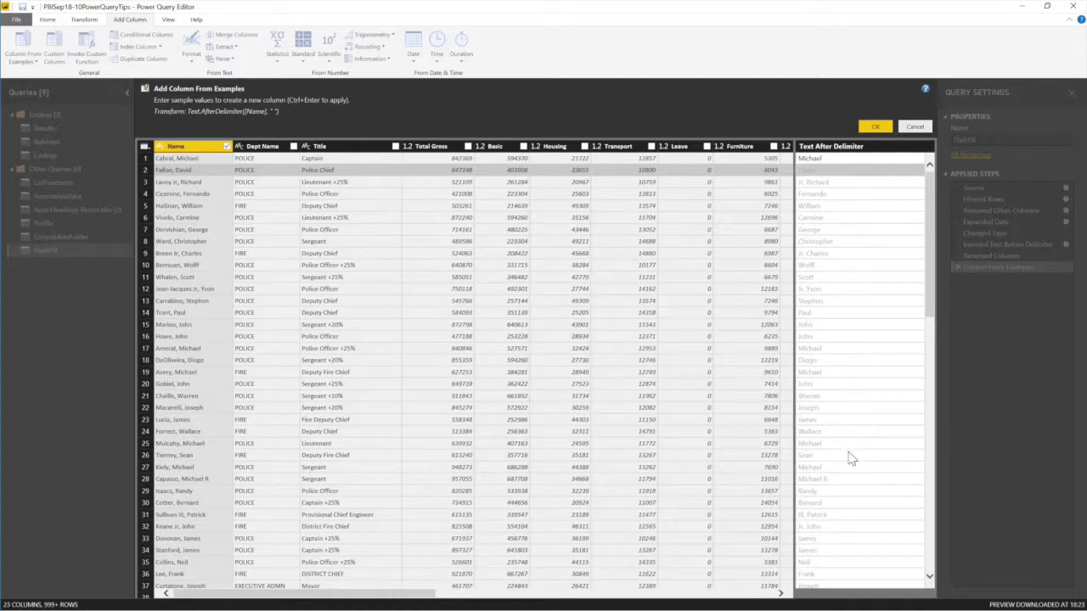
click(874, 127)
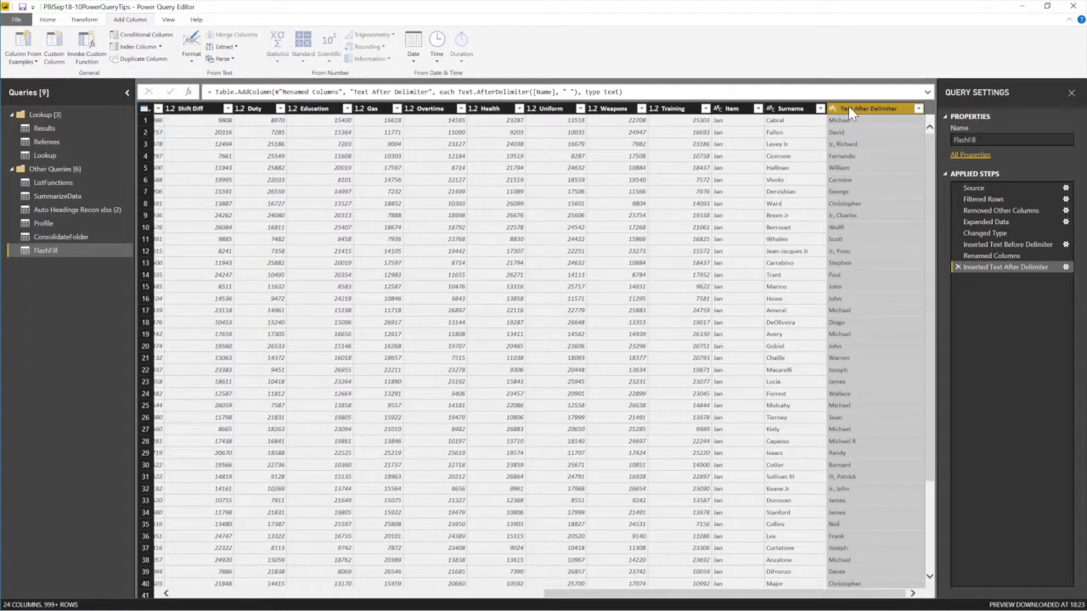
Rename the new Text After Delimiter column to 'First Name'.
double_click(848, 106)
text(Firs)
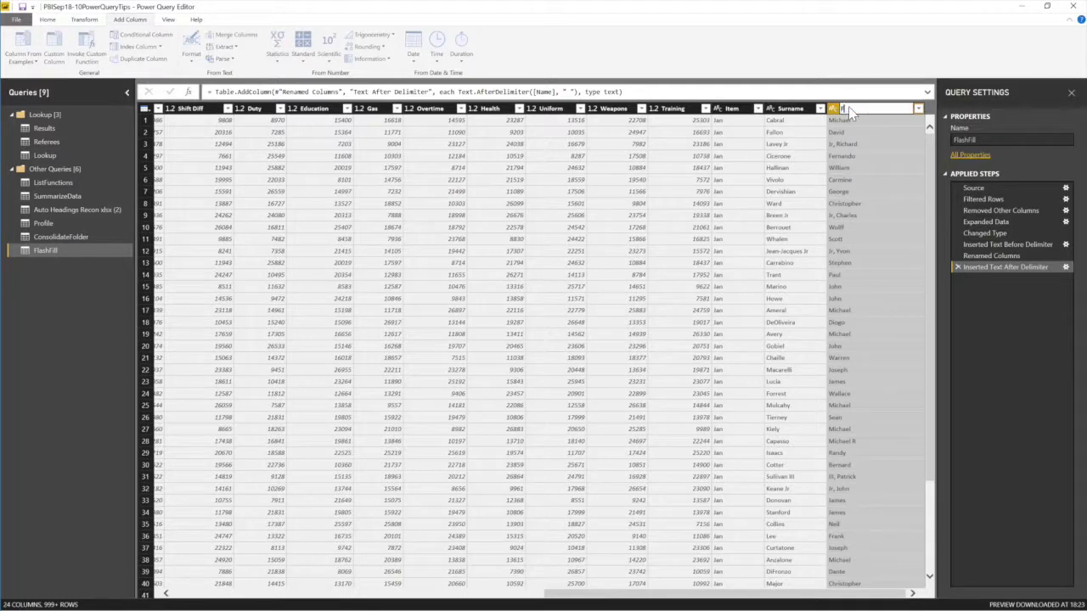
text(t Name)
click(961, 99)
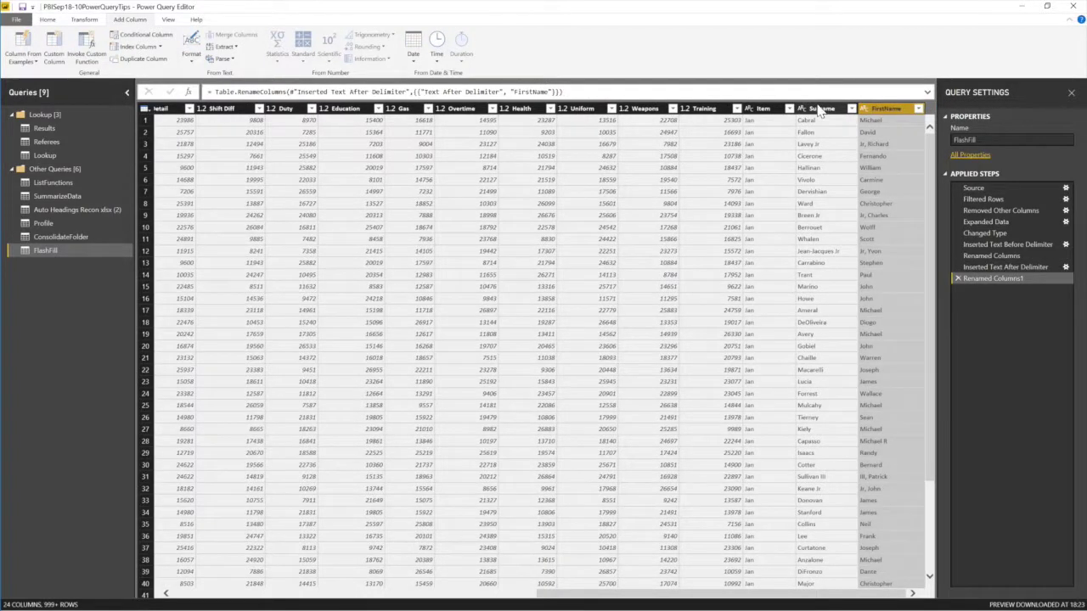
click(820, 108)
Move Surname and FirstName together to just after Title, then review the results and the first-name step.
ctrl+click(883, 109)
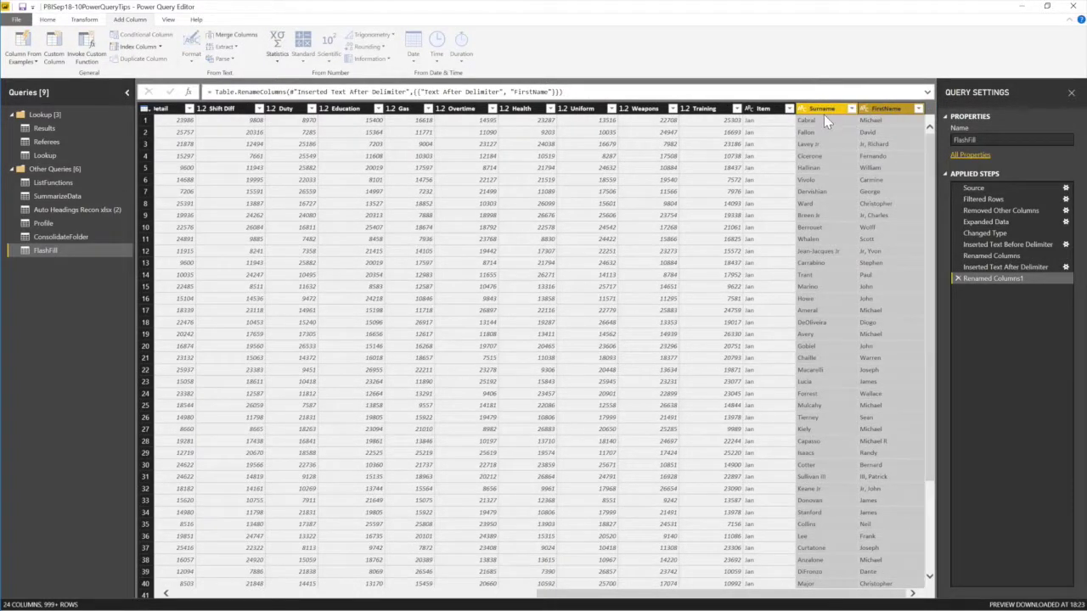
mouse_move(828, 108)
mouse_down()
mouse_move(280, 111)
mouse_move(155, 128)
mouse_up()
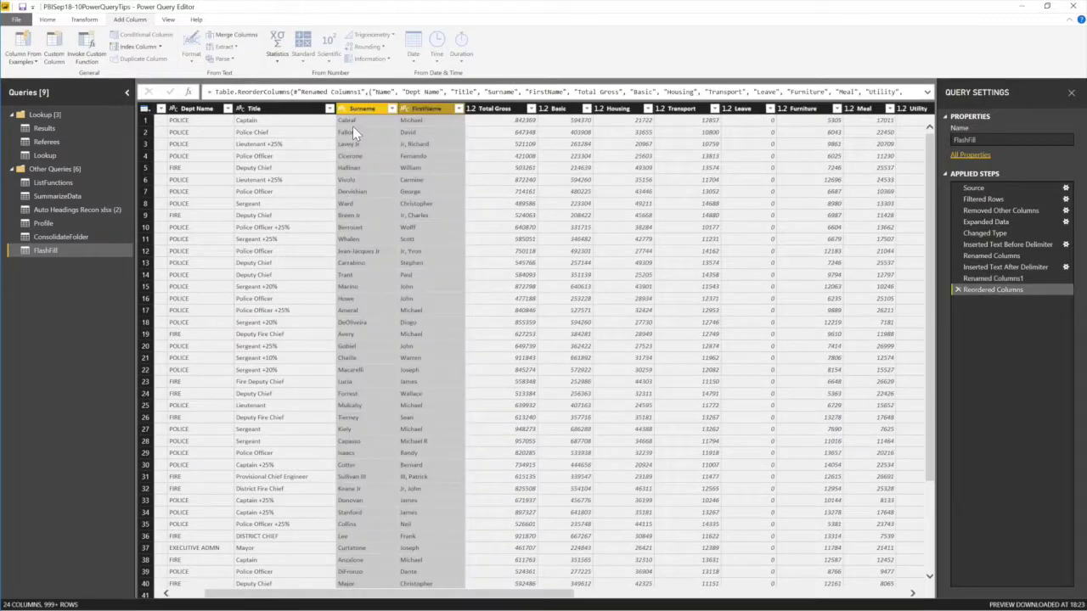
click(359, 121)
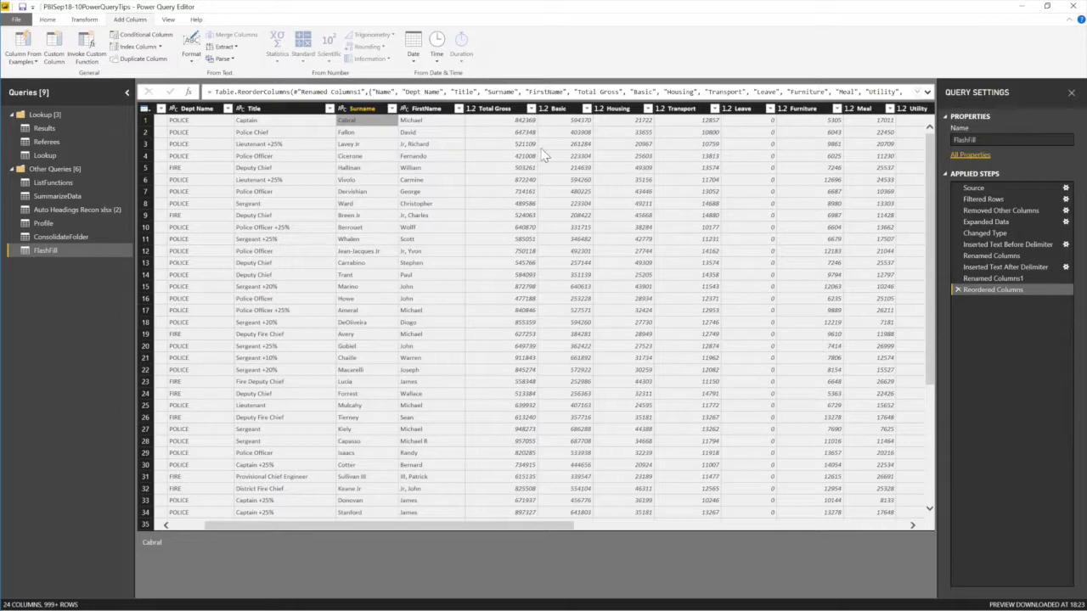
click(1002, 268)
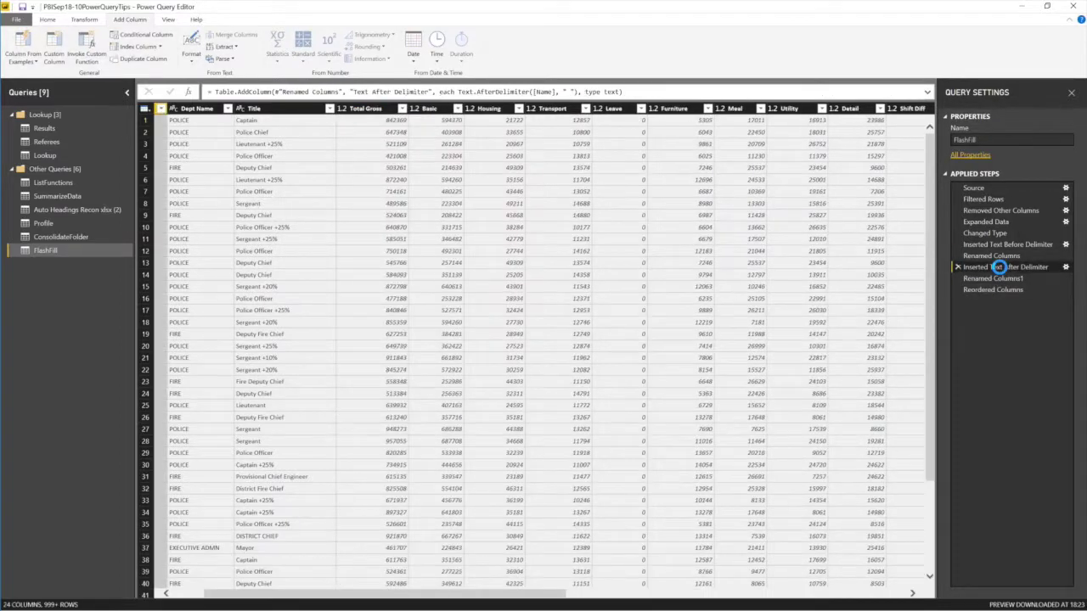